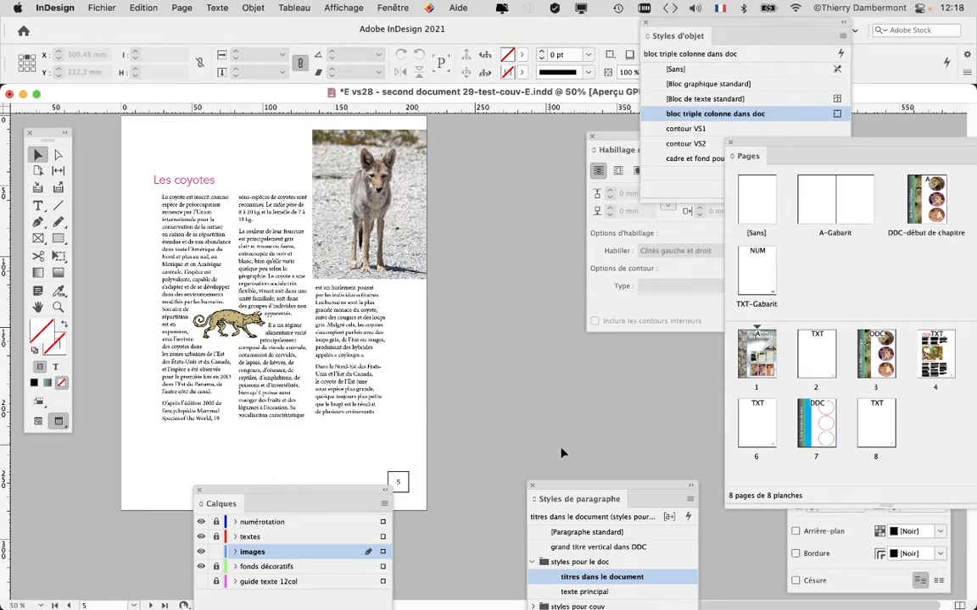
- Select the paragraph style texte principal and reposition the paragraph styles and layers panels so the coyote page stays clear
left_click_drag(511, 489, 436, 185)
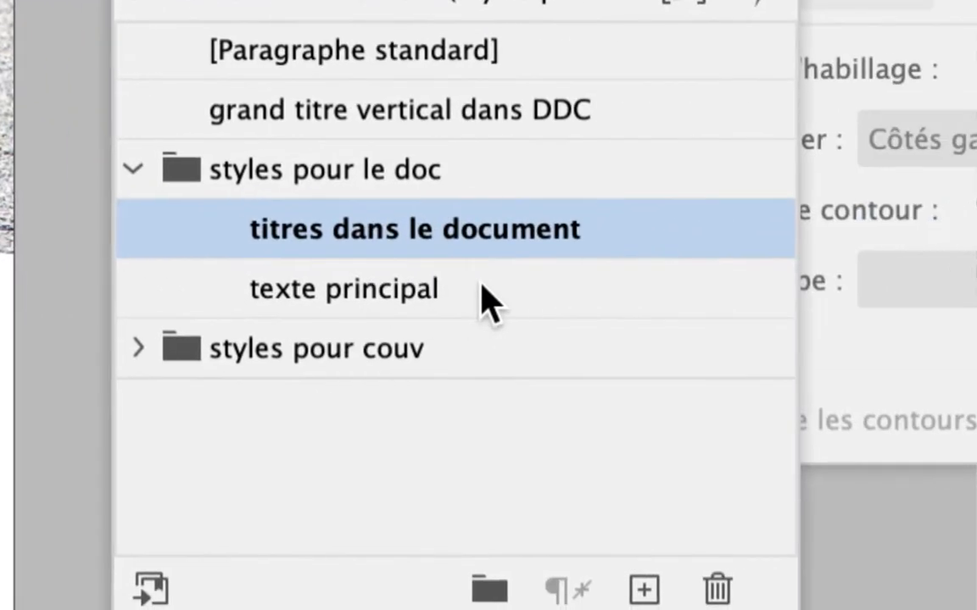
left_click(548, 288)
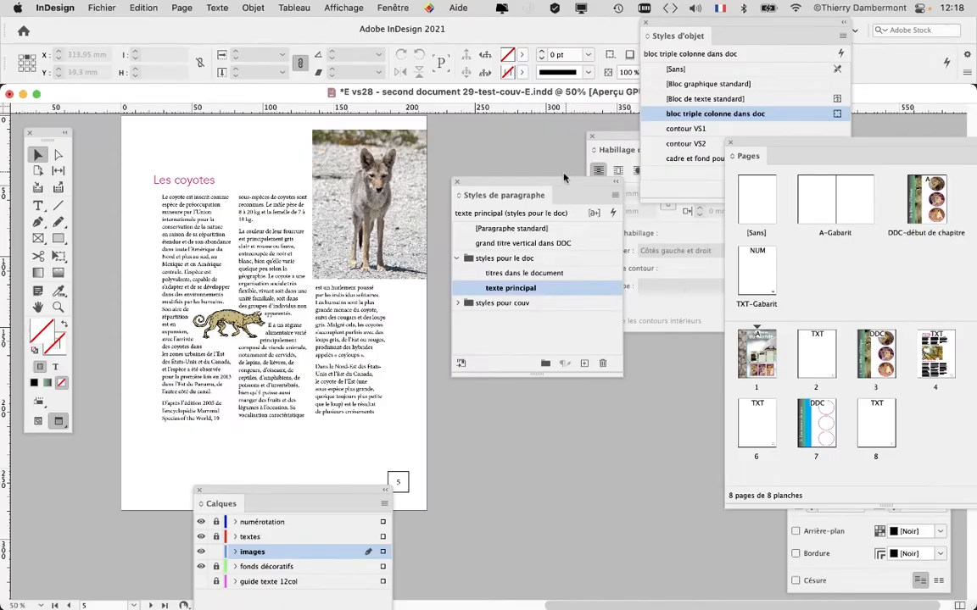
left_click_drag(562, 187, 549, 259)
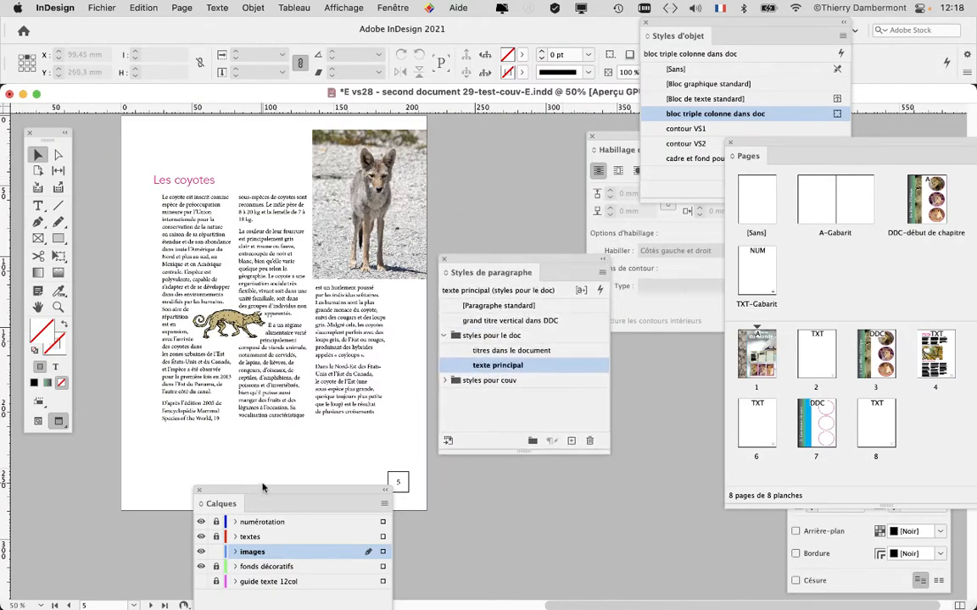
left_click_drag(272, 483, 343, 150)
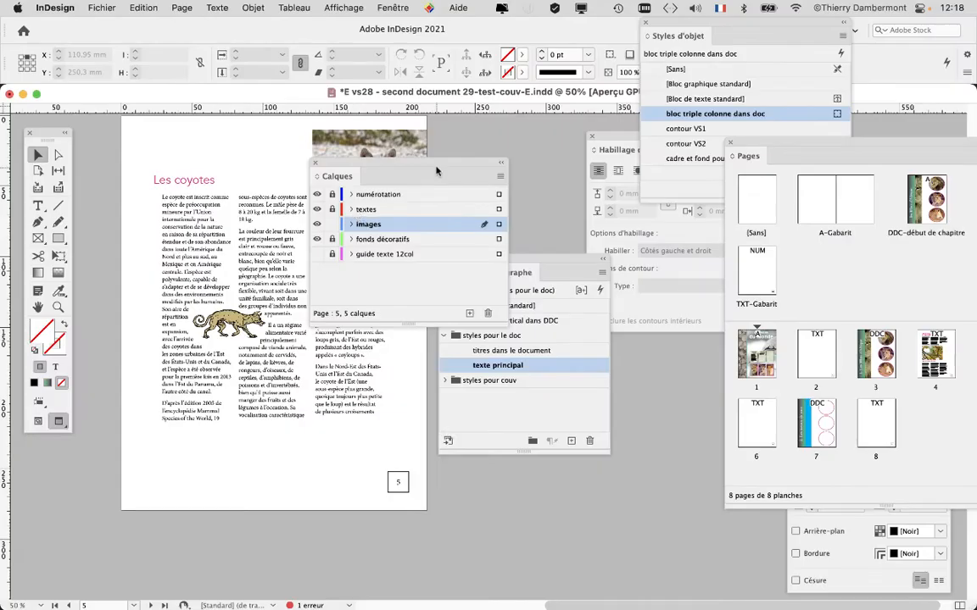
left_click_drag(398, 163, 166, 490)
left_click_drag(500, 272, 506, 161)
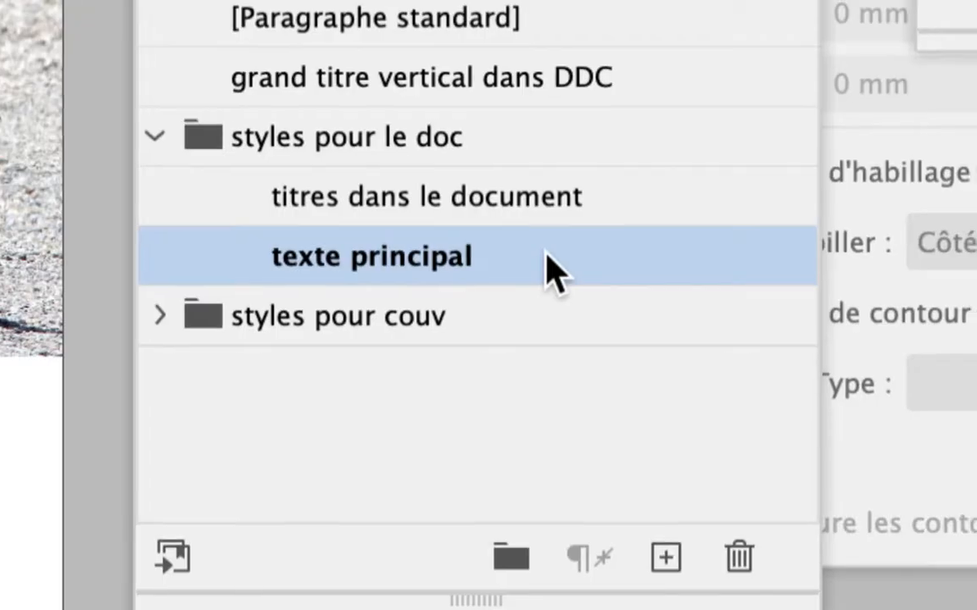
- Open the options of the paragraph style texte principal and turn on the live preview
double_click(556, 268)
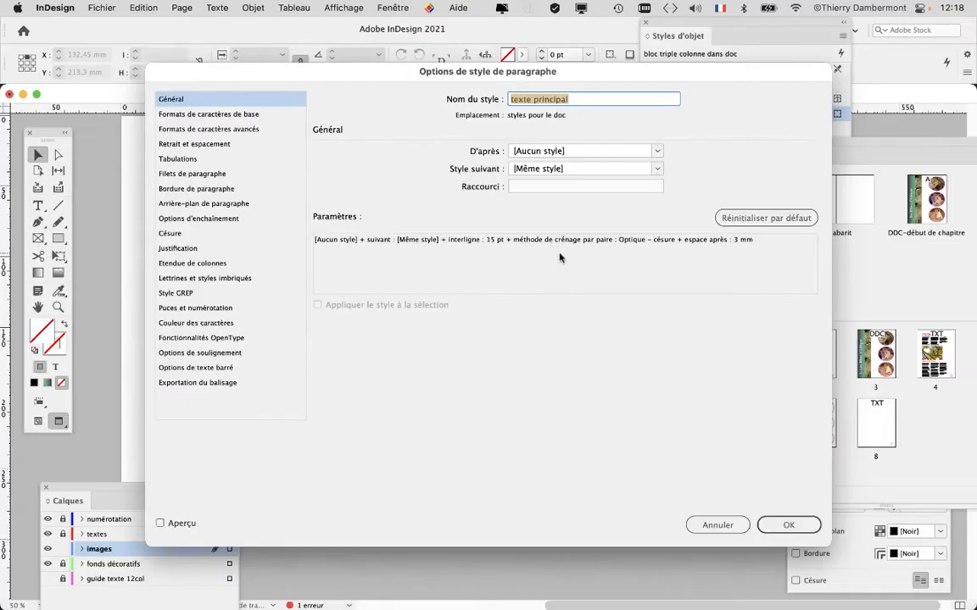
left_click_drag(260, 66, 452, 68)
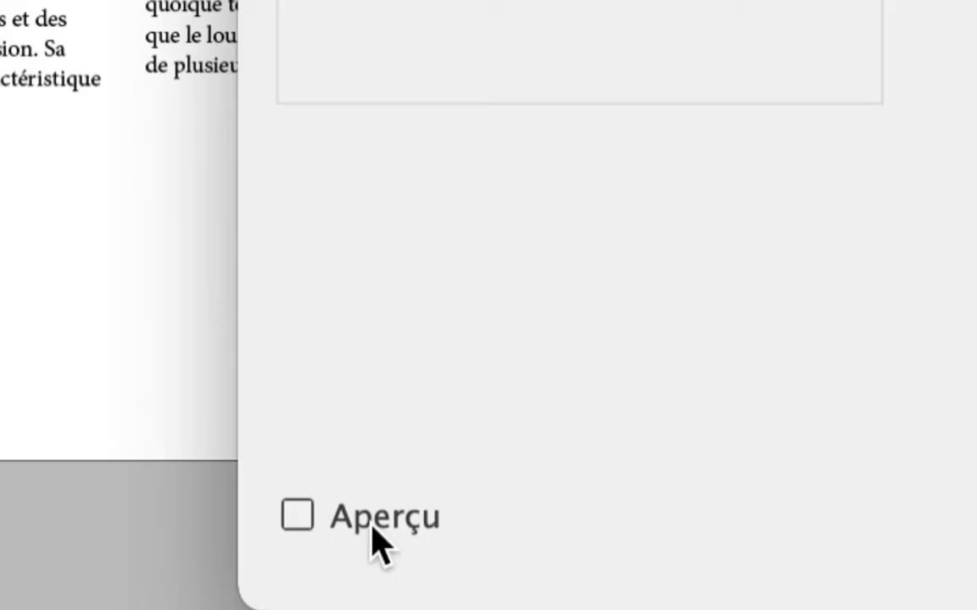
left_click(372, 524)
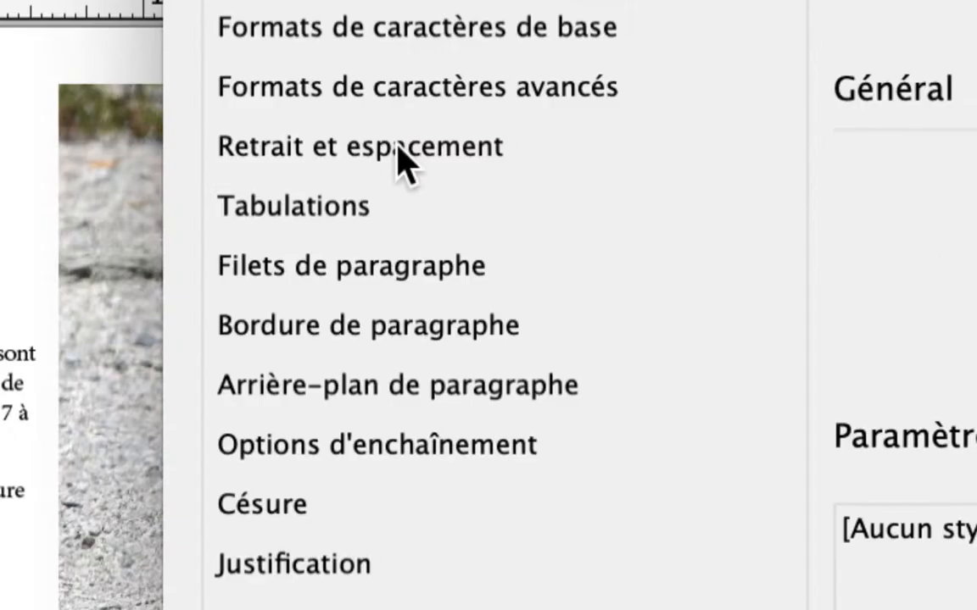
- Set the alignment of the texte principal style to Justifier à gauche and confirm the style options
left_click(400, 157)
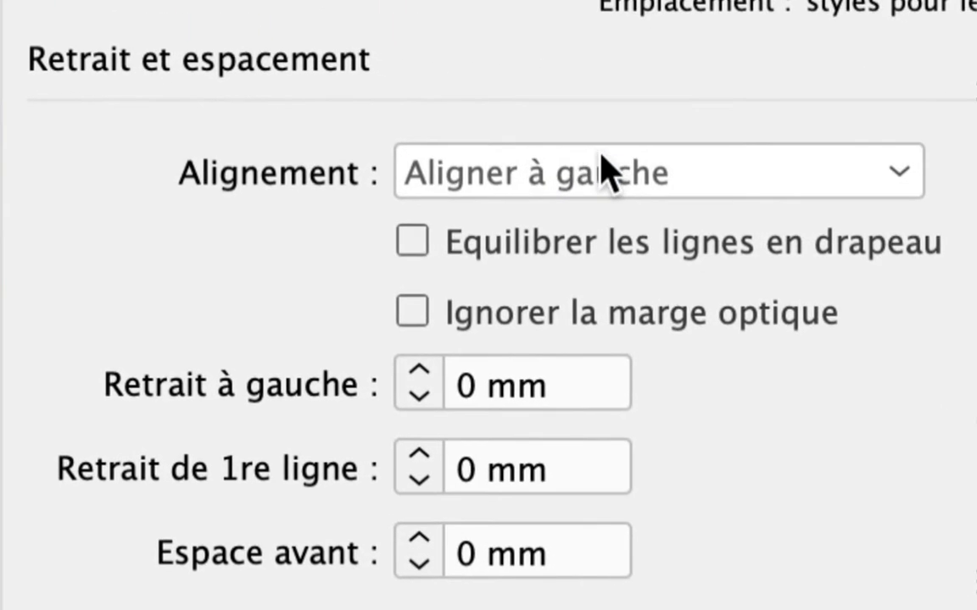
left_click(605, 165)
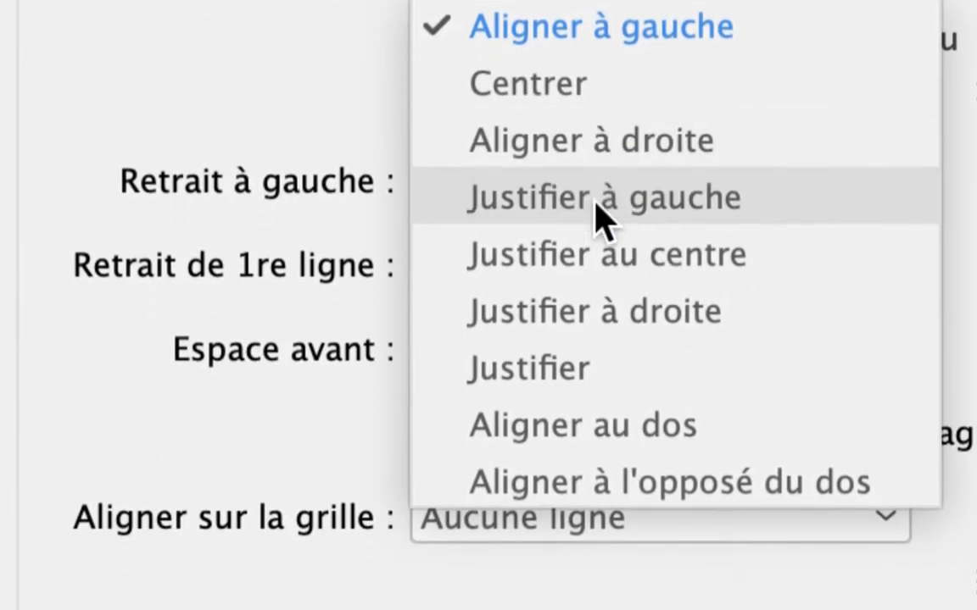
left_click(601, 212)
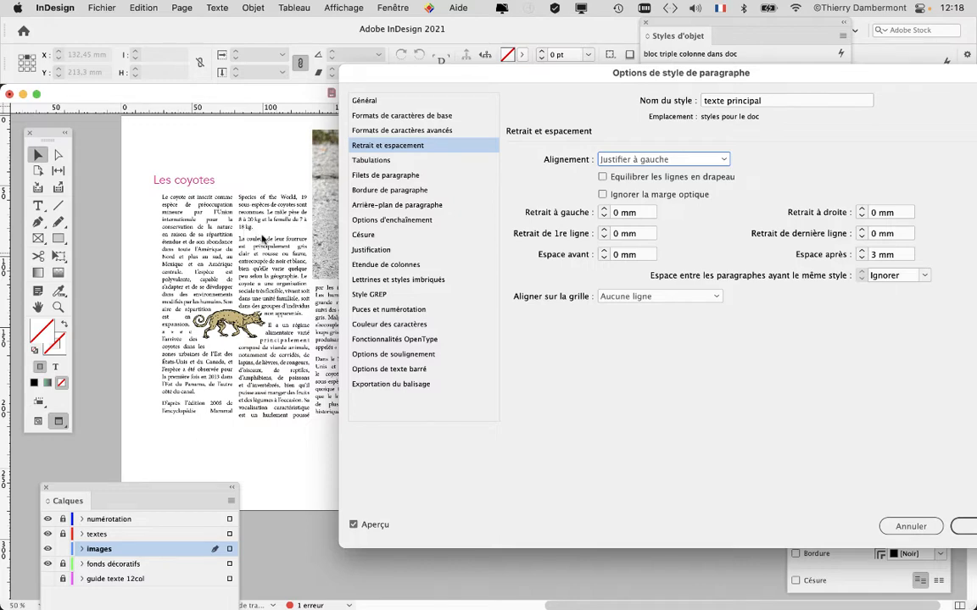
left_click_drag(454, 76, 477, 82)
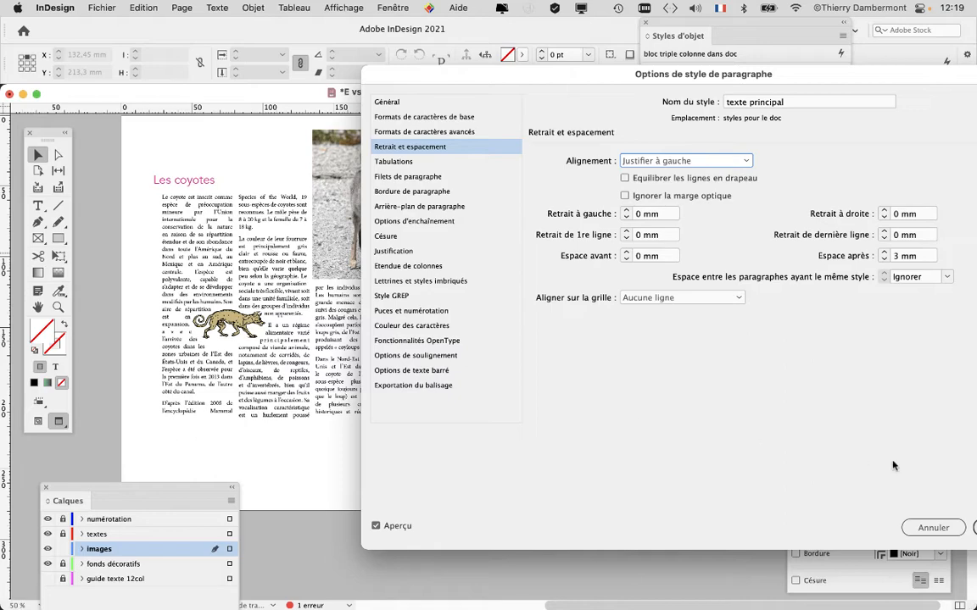
left_click_drag(920, 77, 797, 88)
left_click(887, 532)
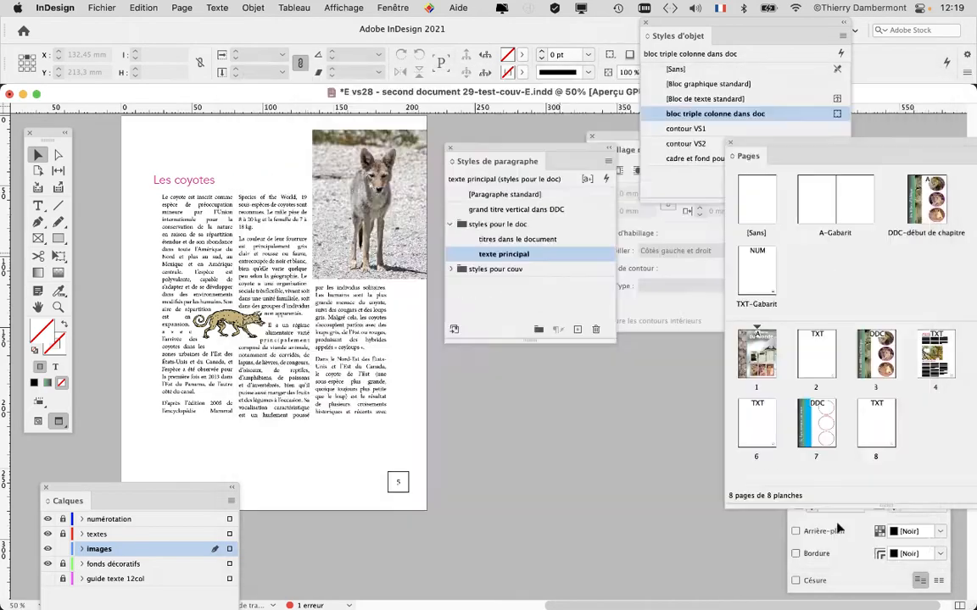
- Show the coyote page at 100 % and rearrange the paragraph styles and object styles panels around the text
key("super+1")
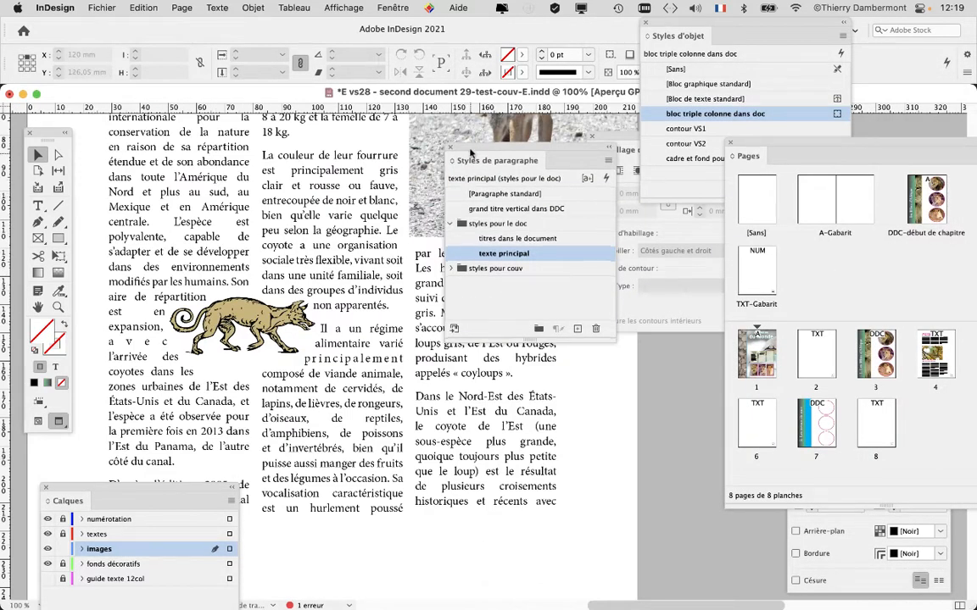
left_click_drag(483, 161, 652, 392)
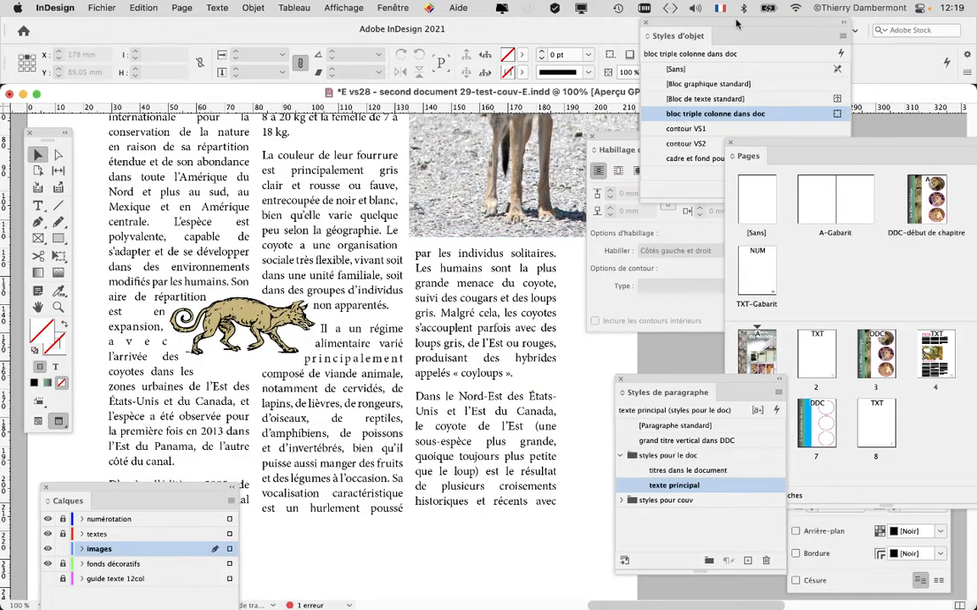
left_click_drag(736, 24, 479, 521)
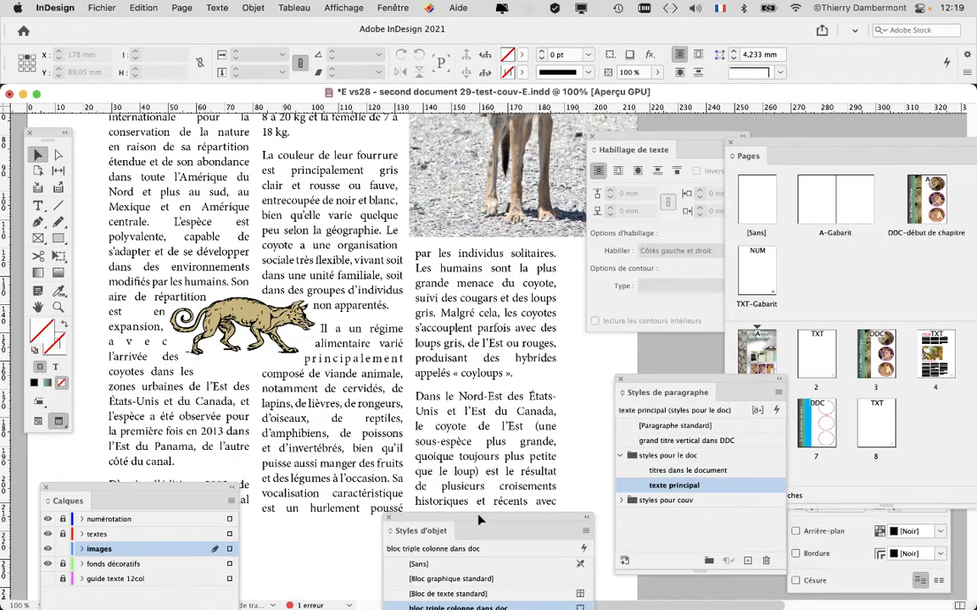
left_click_drag(678, 392, 452, 174)
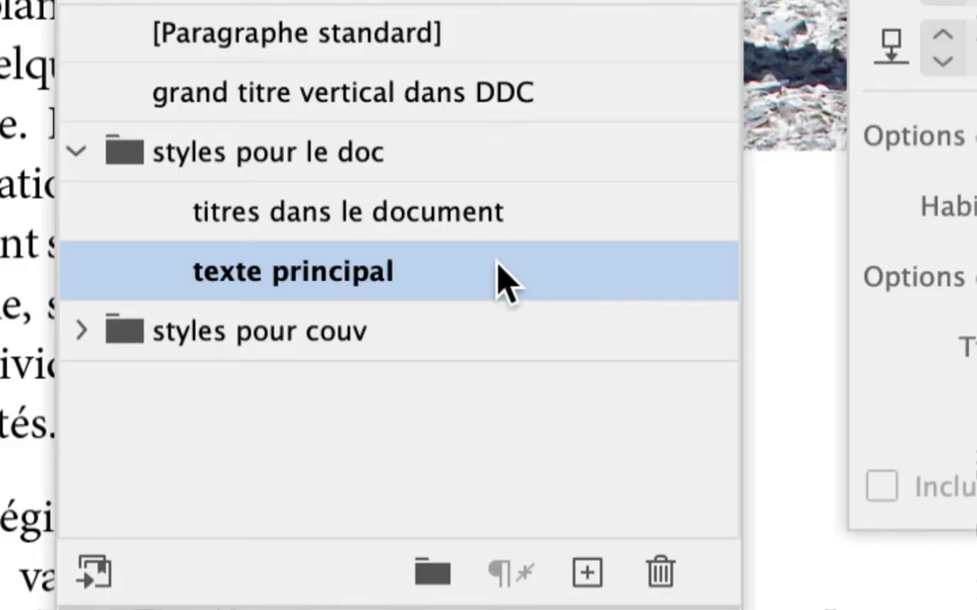
- Open the Justification settings of the texte principal style and place the dialog so the text columns remain visible
double_click(498, 265)
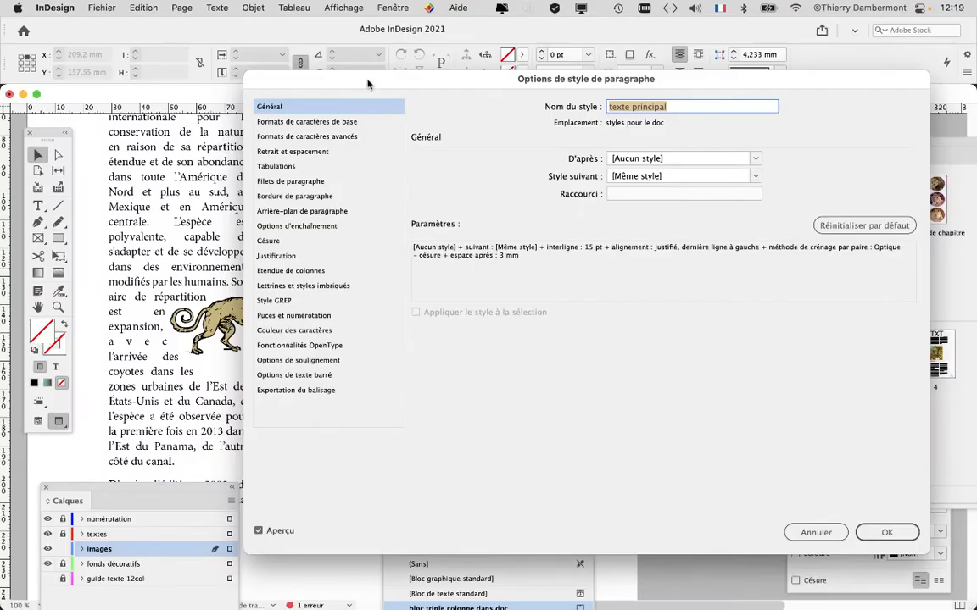
left_click_drag(368, 83, 543, 39)
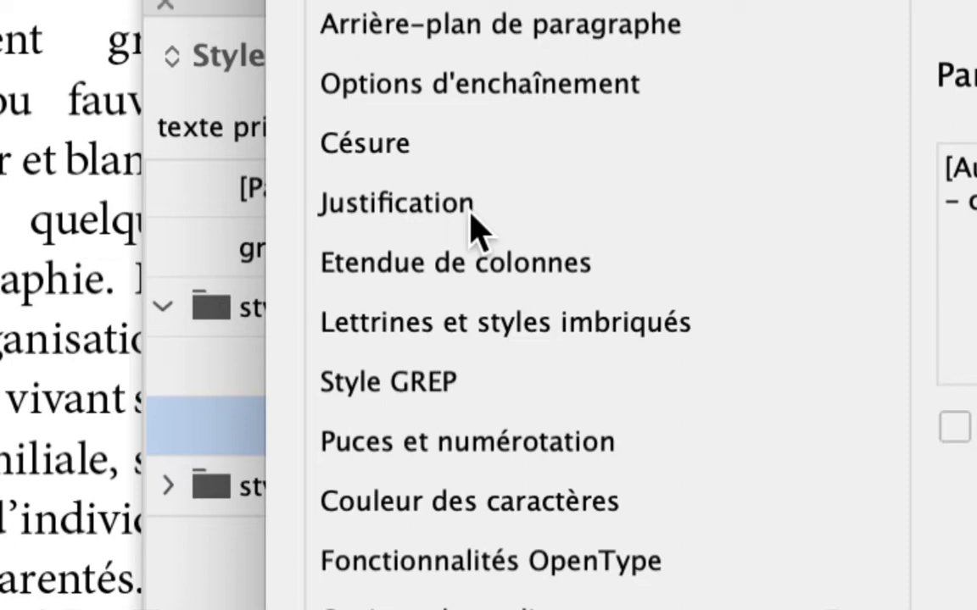
left_click(471, 212)
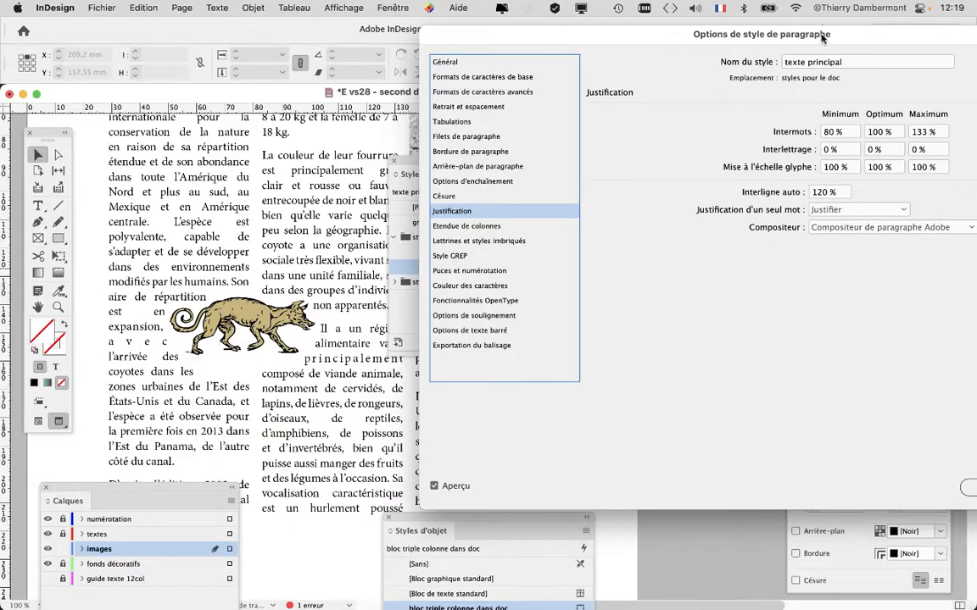
left_click_drag(587, 39, 502, 39)
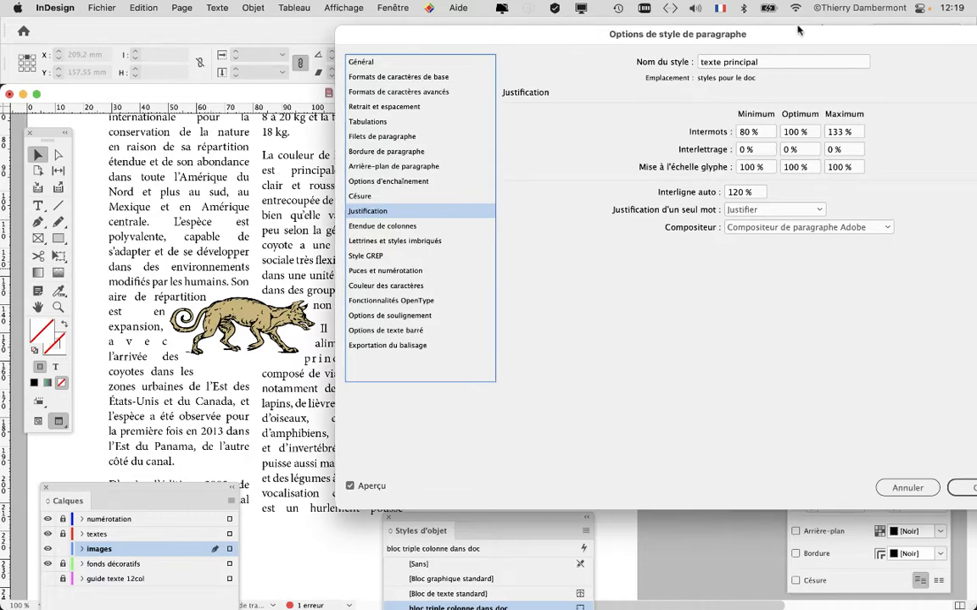
left_click_drag(797, 30, 735, 36)
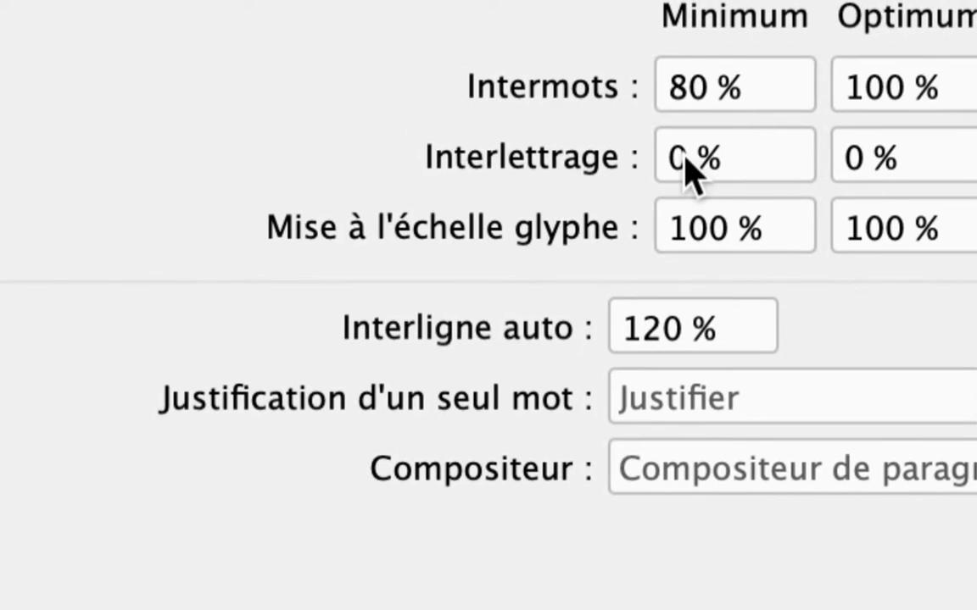
- Try to set the style's minimum letter spacing (Interlettrage) to 15 %
double_click(686, 159)
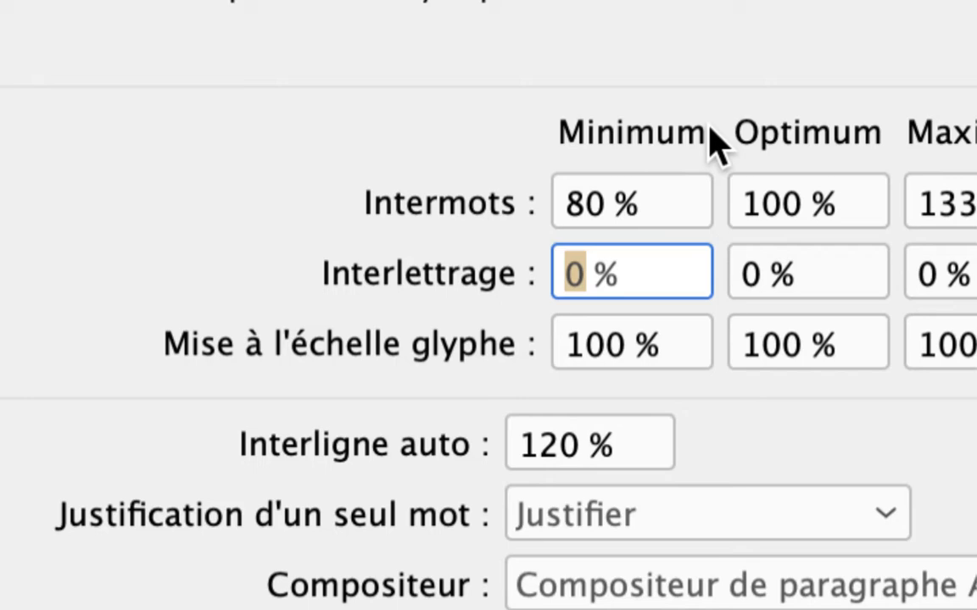
type("15")
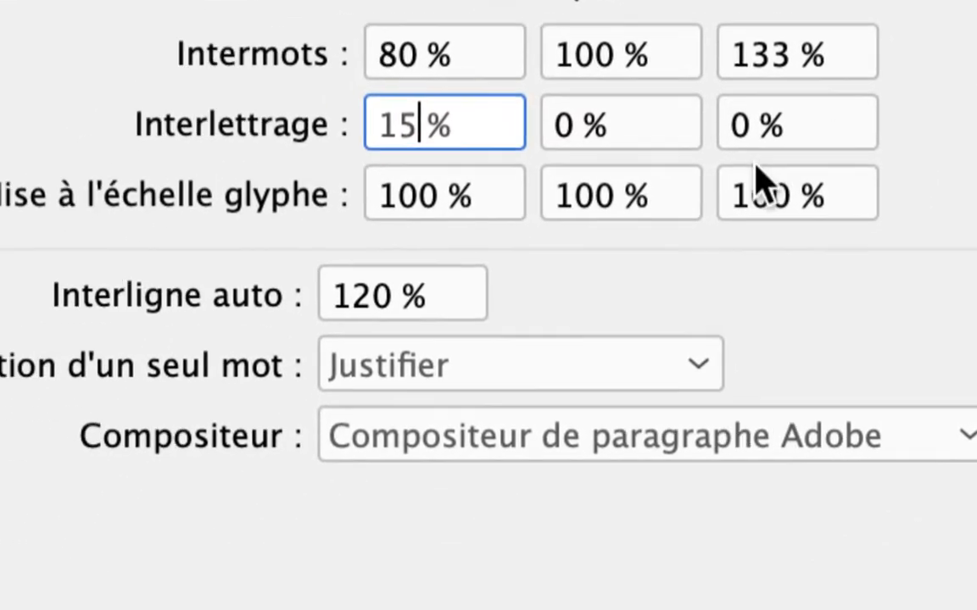
left_click(753, 132)
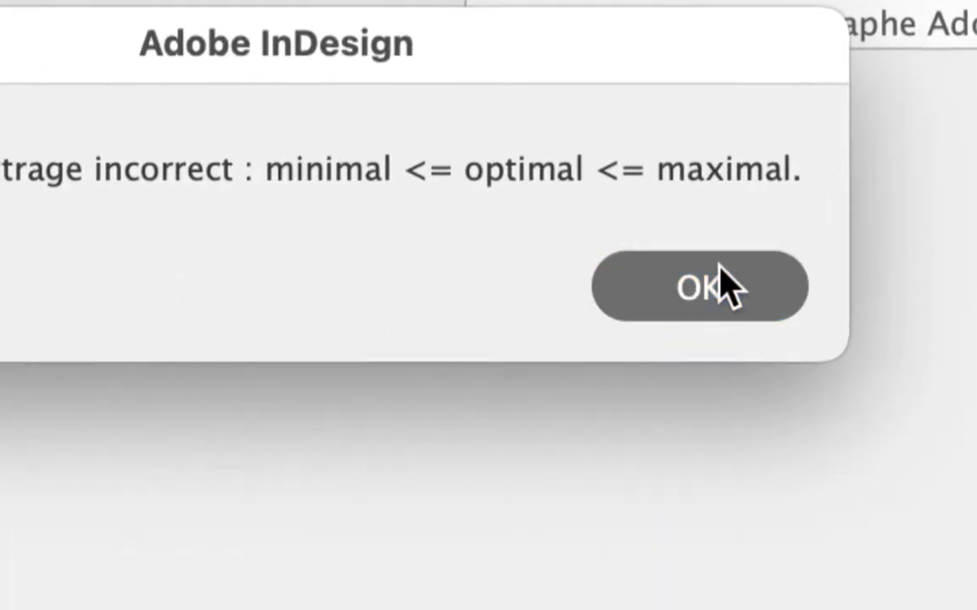
left_click(719, 284)
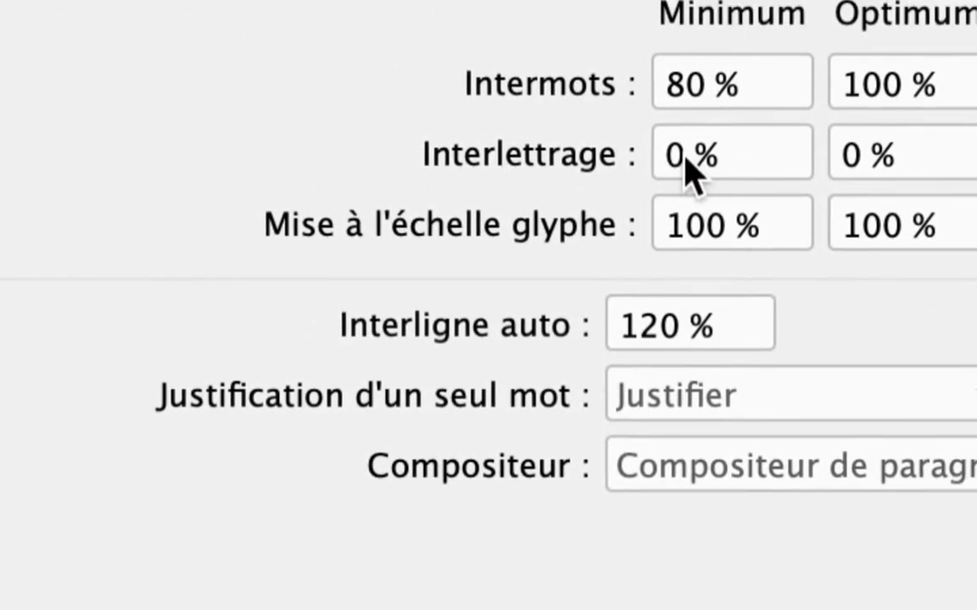
- Set the style's letter spacing (Interlettrage) to a minimum of -15 % and a maximum of 15 %
type("-15")
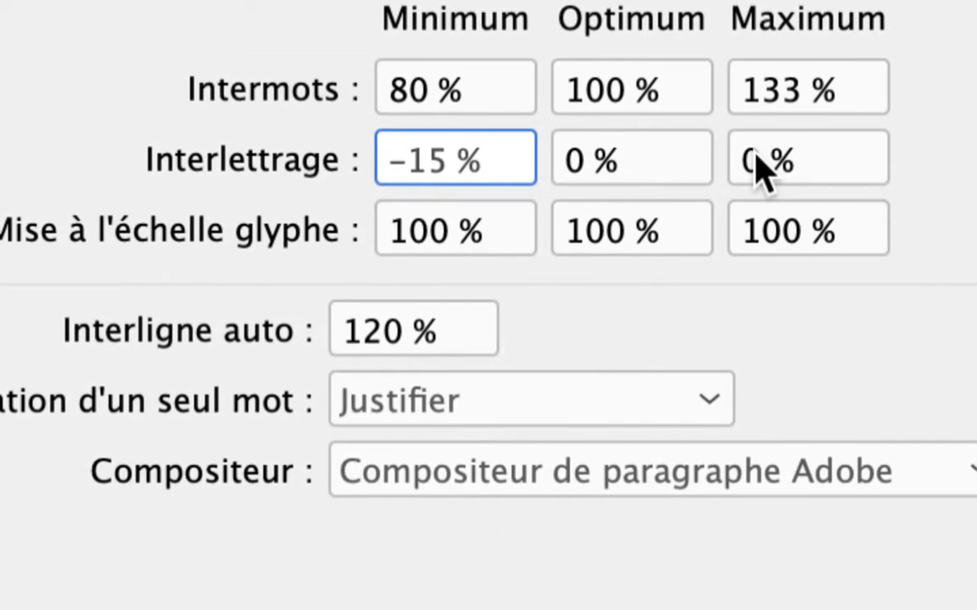
double_click(757, 169)
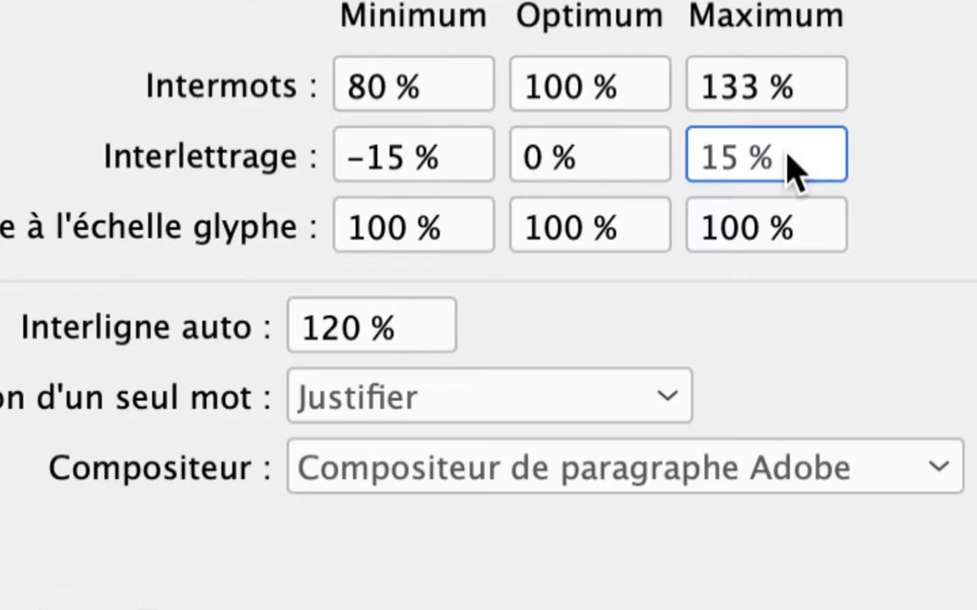
key("Tab")
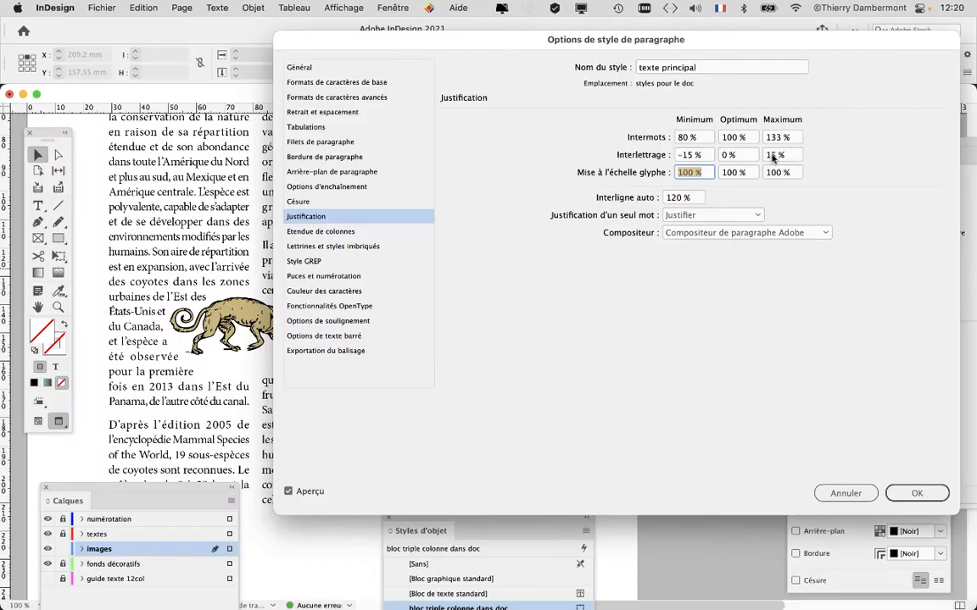
- Compare the justified text columns with and without the new letter spacing by switching the preview off and on repeatedly
left_click_drag(509, 43, 715, 37)
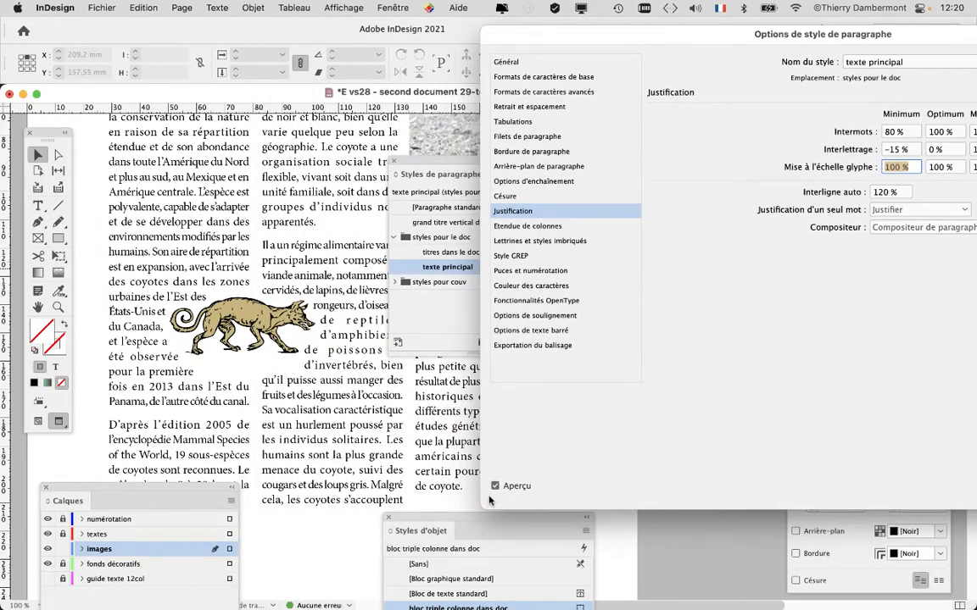
left_click(495, 486)
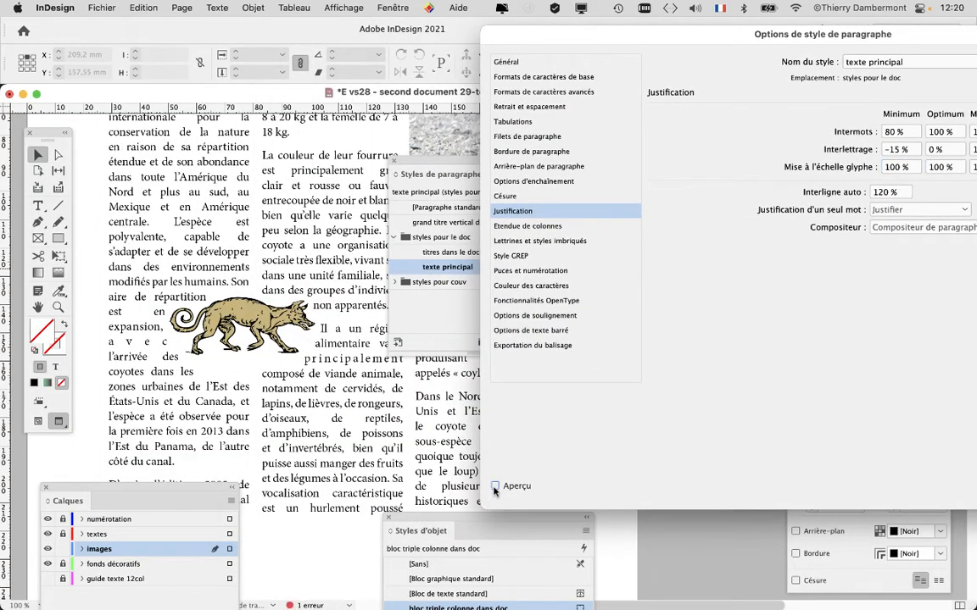
left_click(495, 487)
left_click(495, 486)
left_click(495, 487)
left_click(495, 487)
left_click(495, 487)
left_click(495, 487)
left_click(495, 487)
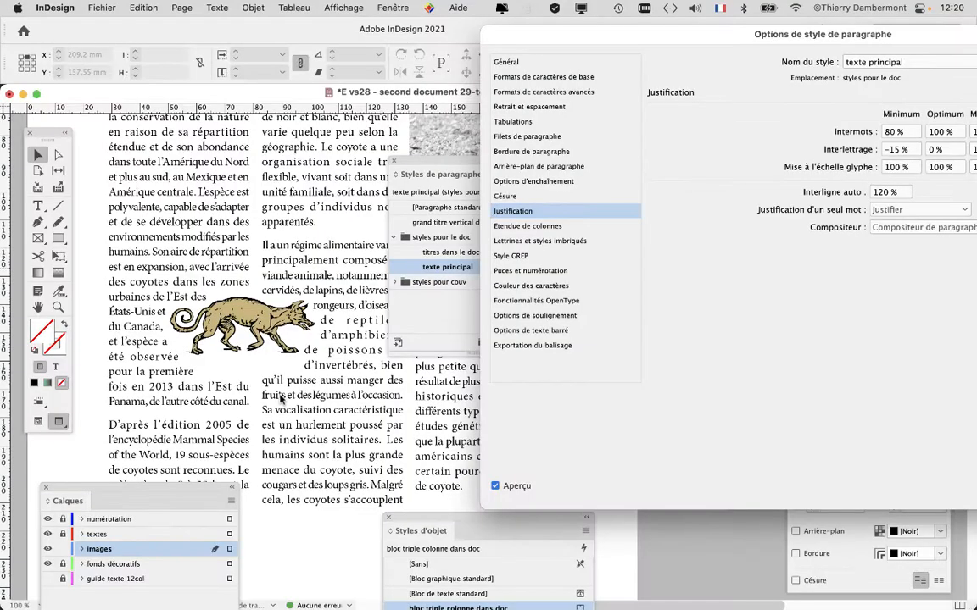
- Set the style's glyph scaling (Mise à l'échelle glyphe) to a minimum of 90 % and a maximum of 110 %
left_click_drag(692, 52, 552, 59)
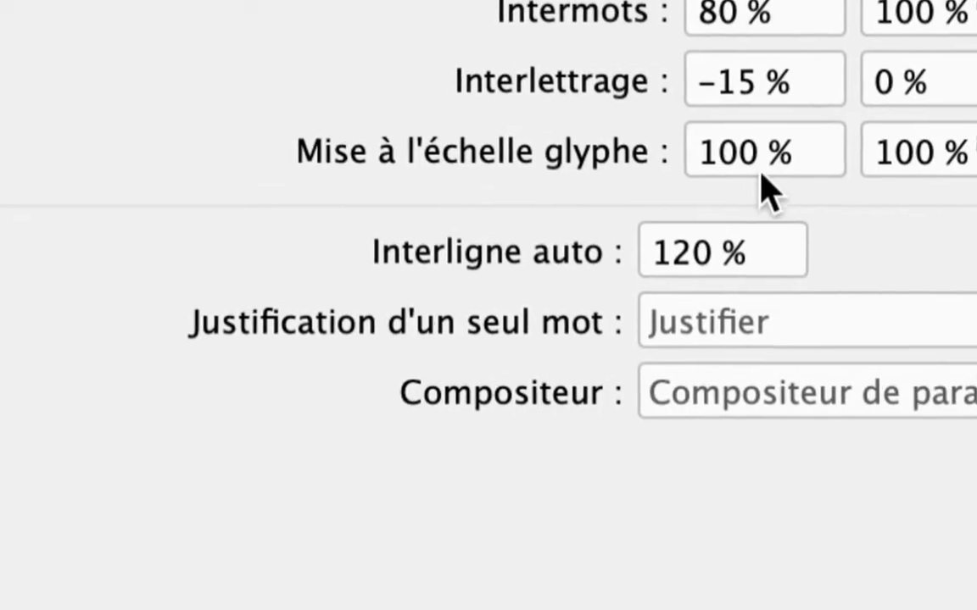
left_click(747, 166)
type("90")
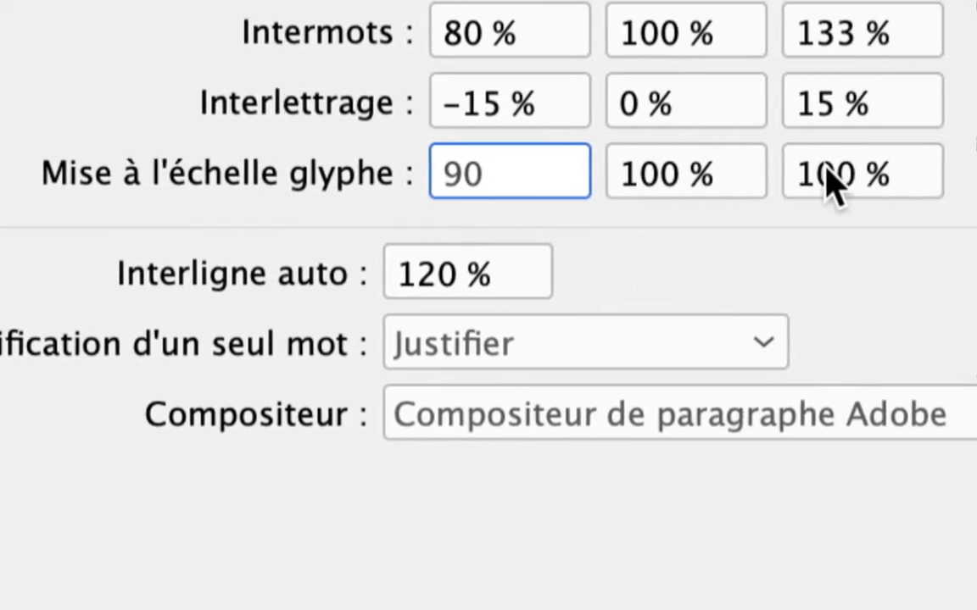
left_click_drag(843, 187, 776, 177)
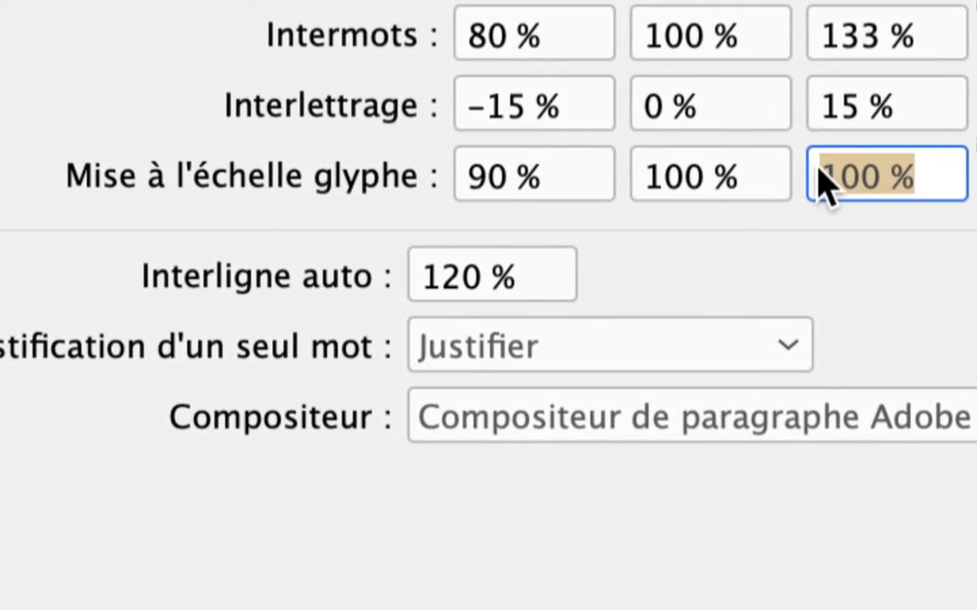
type("110")
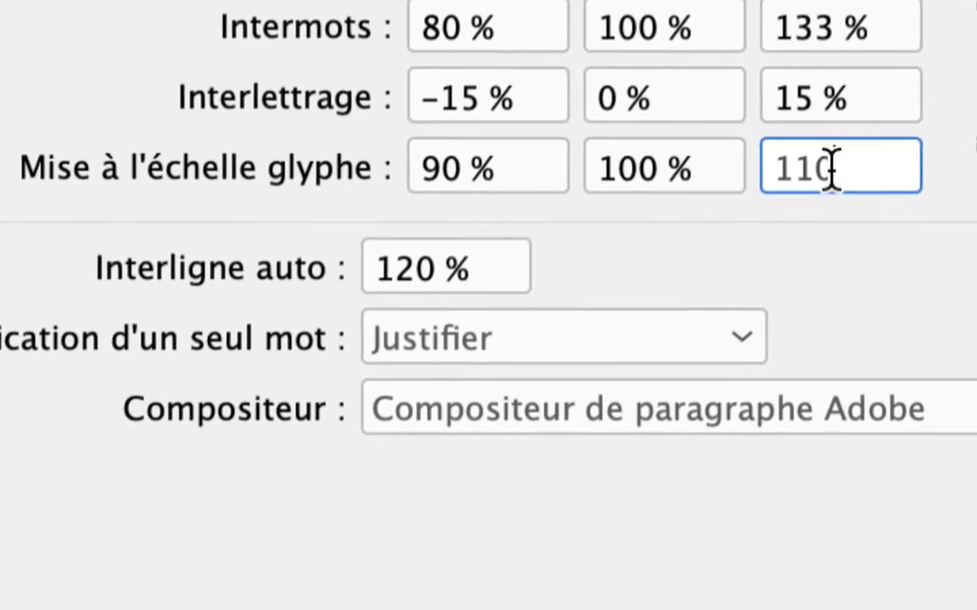
key("Tab")
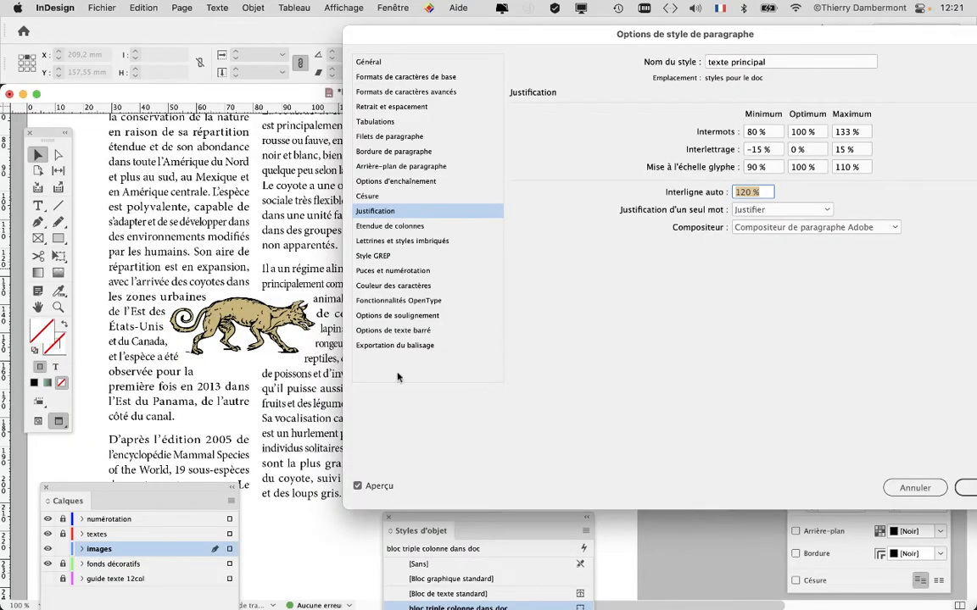
- Compare the text columns with and without the new glyph scaling by switching the preview off and back on
left_click_drag(409, 38, 600, 38)
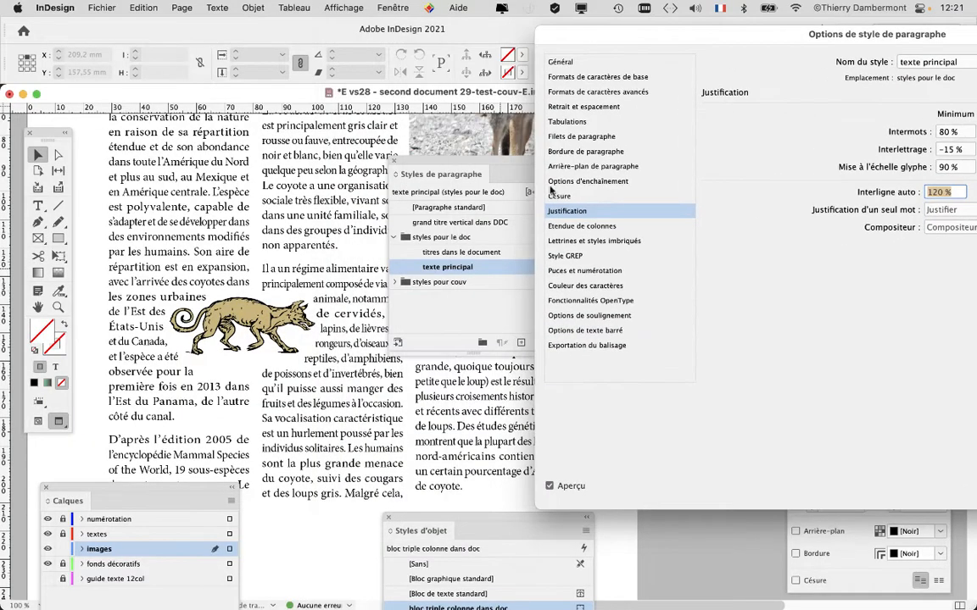
left_click(550, 486)
left_click(557, 485)
left_click_drag(615, 37, 407, 72)
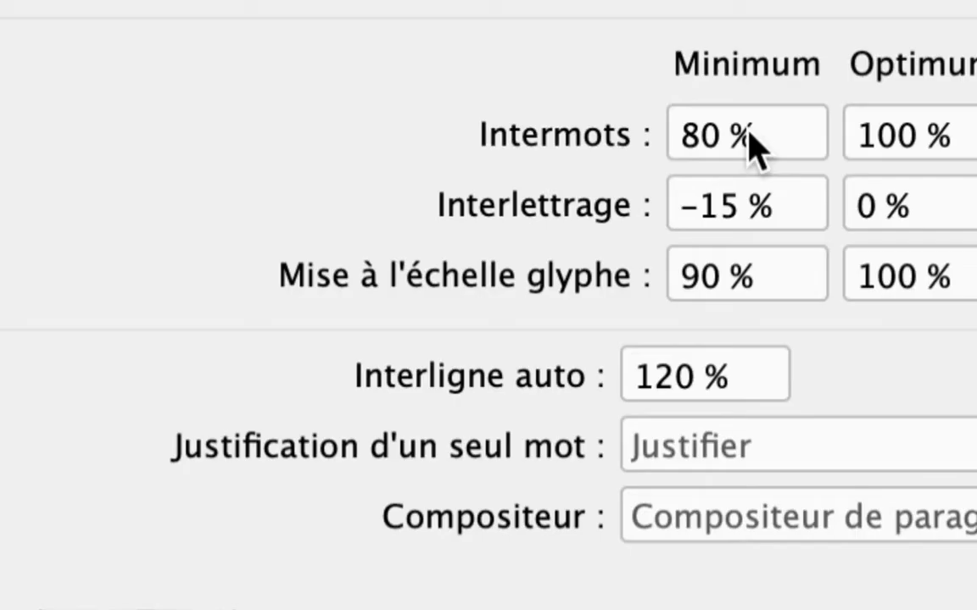
- Review the minimum and maximum word spacing, letter spacing and glyph scaling values, and apply the changes to the texte principal style
left_click(689, 144)
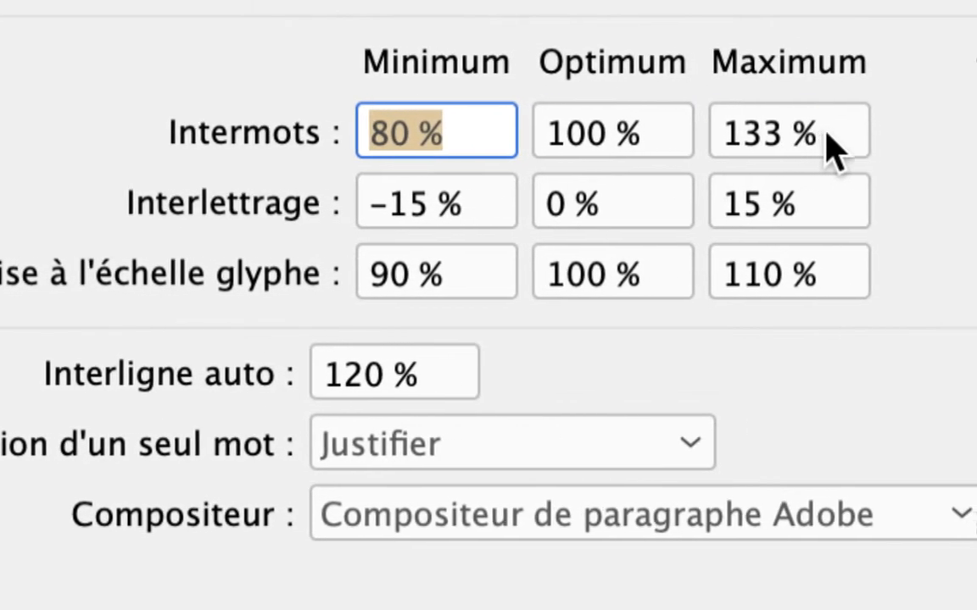
left_click(725, 134)
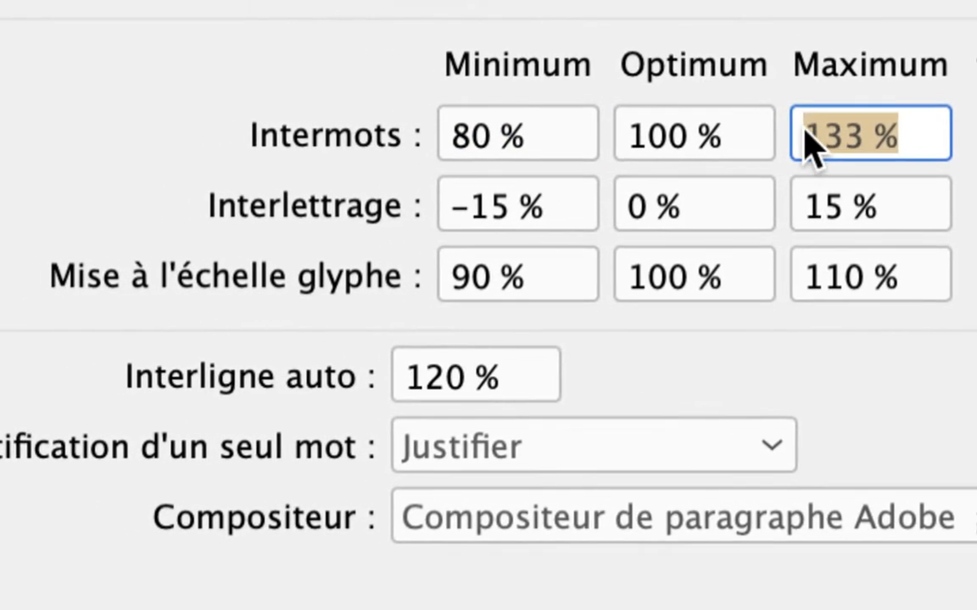
left_click(444, 203)
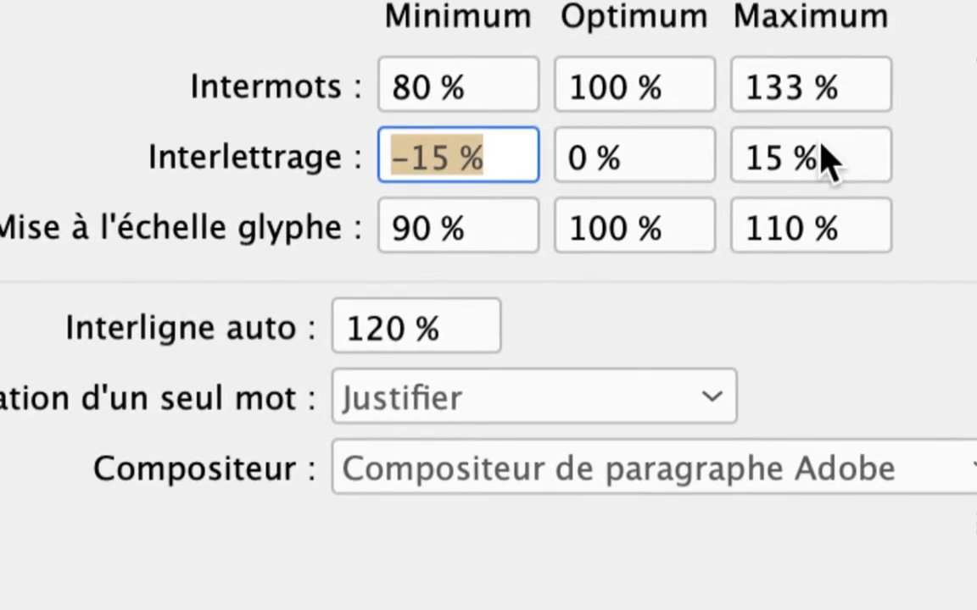
left_click(976, 144)
left_click(772, 206)
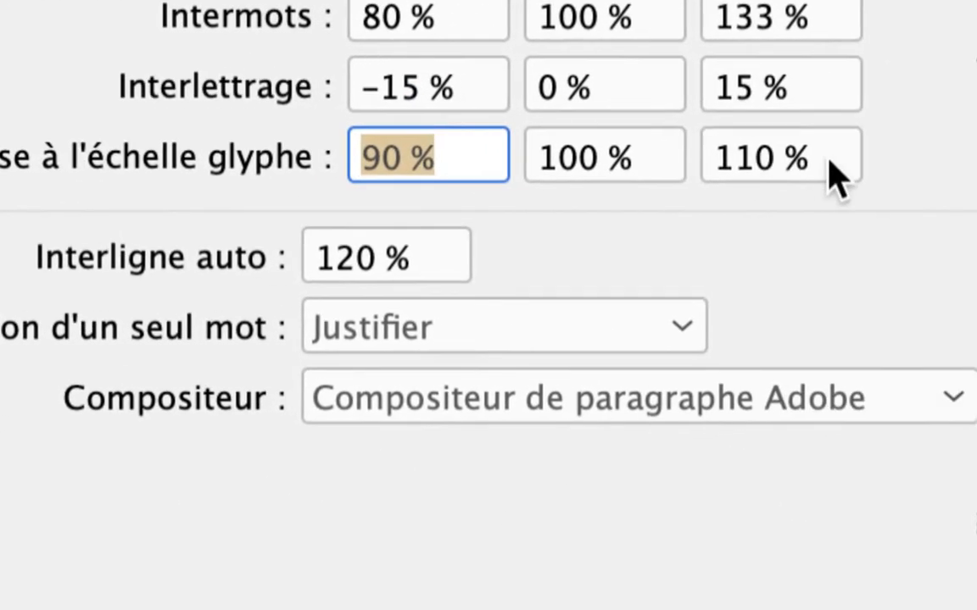
left_click(976, 183)
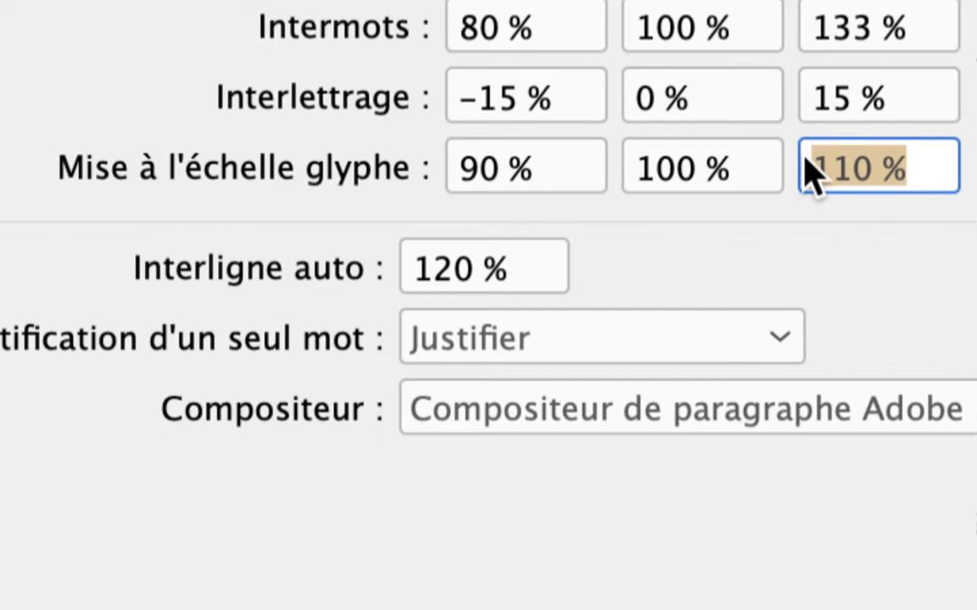
left_click(575, 171)
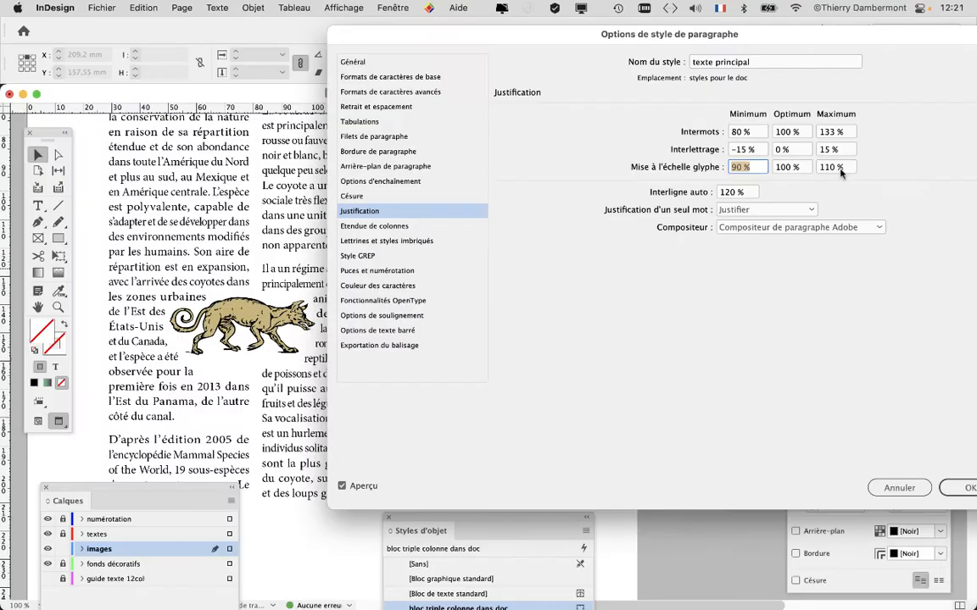
left_click(966, 489)
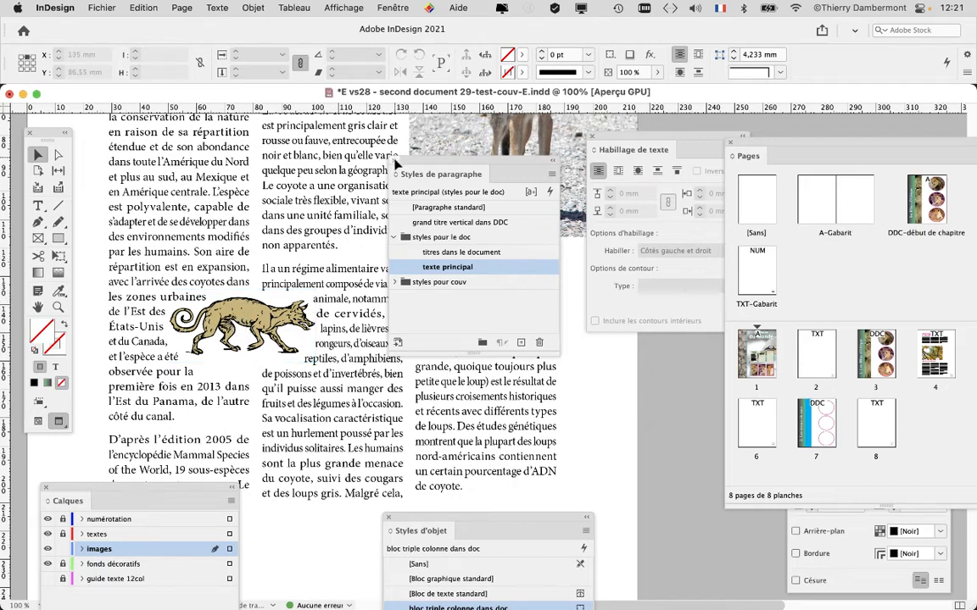
- Close the paragraph styles list, zoom out to 75 %, and move the object styles and layers panels clear of the Les coyotes text columns
left_click(394, 160)
scroll(322, 371, "down", 1)
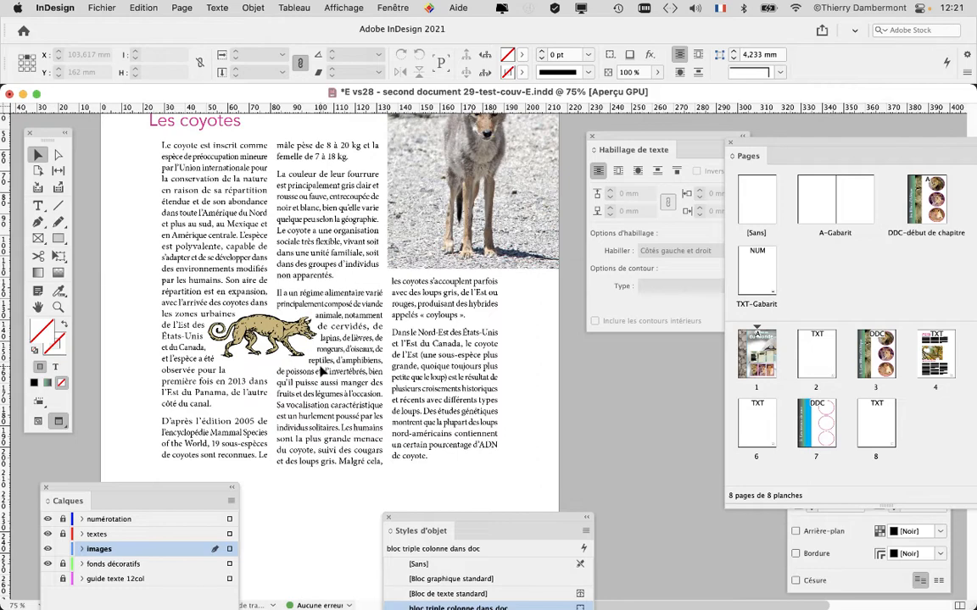
scroll(297, 288, "up", 1)
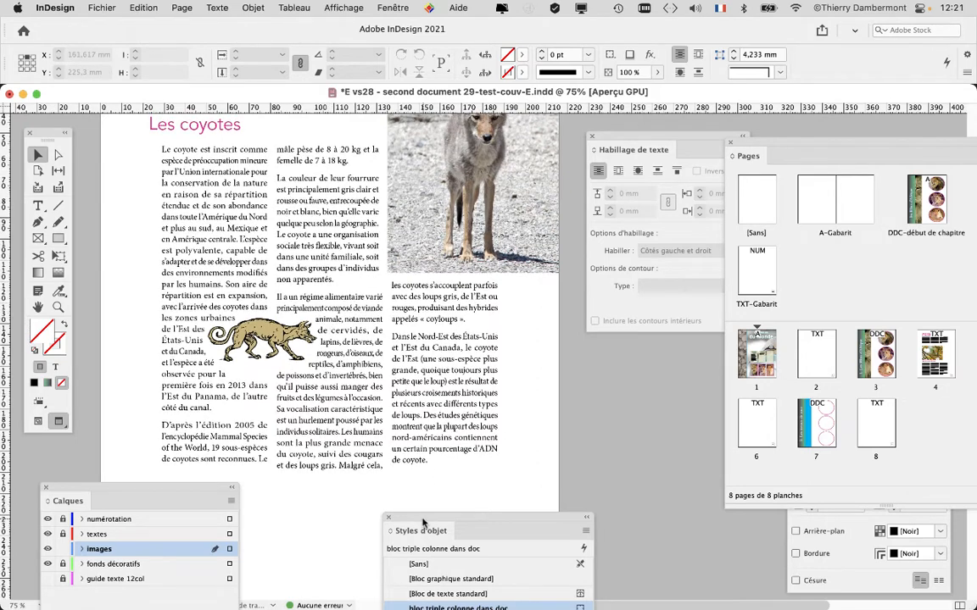
left_click_drag(398, 517, 630, 539)
left_click_drag(152, 500, 298, 562)
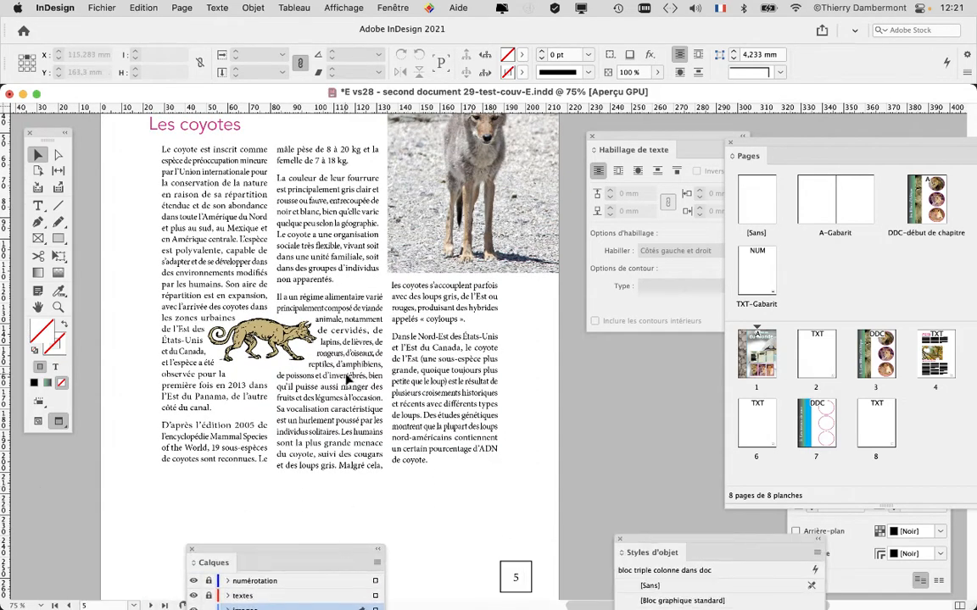
scroll(345, 382, "up", 2)
scroll(346, 382, "up", 2)
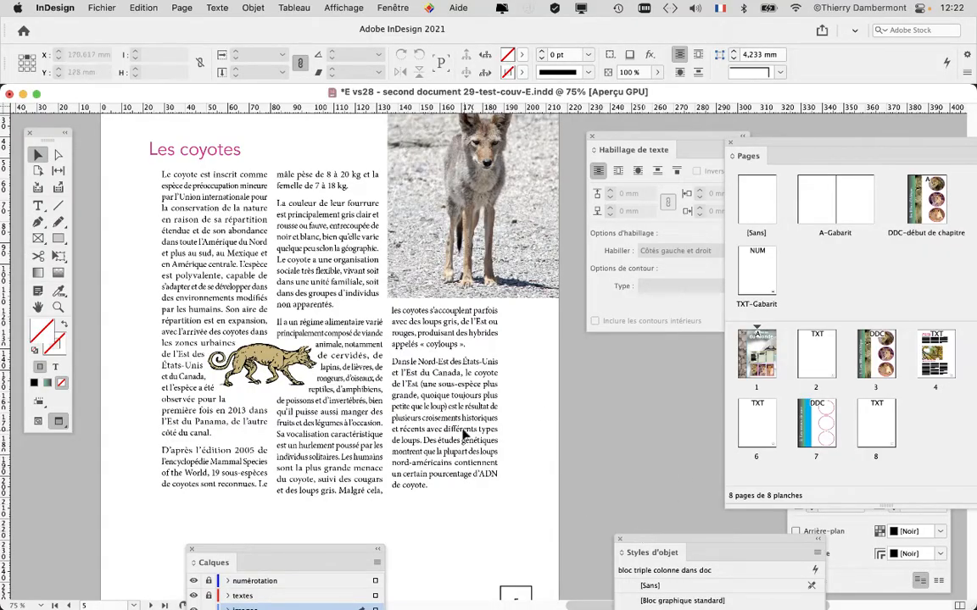
left_click_drag(679, 540, 677, 531)
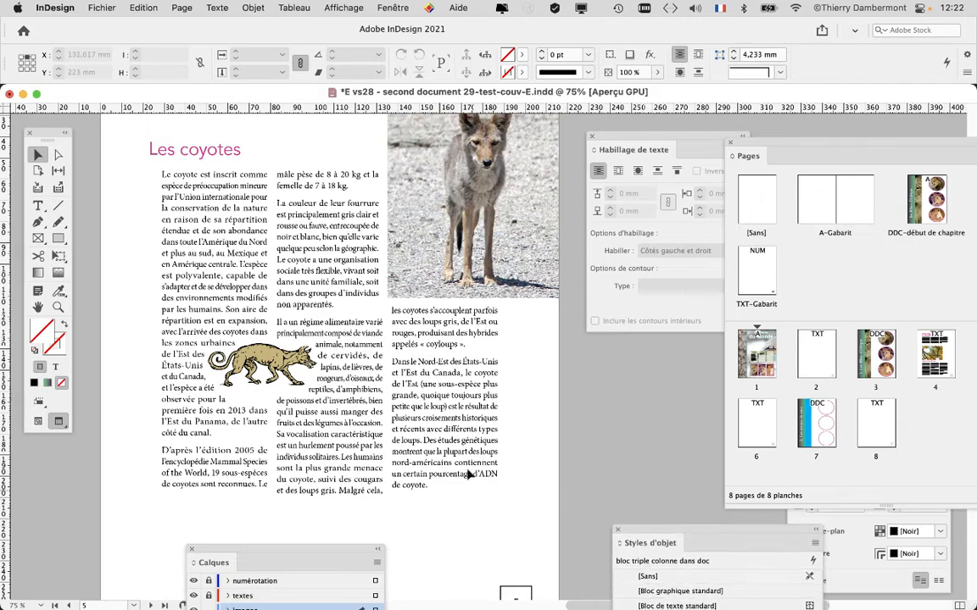
- Bring back the paragraph styles list and turn on hyphenation (Césure) in the texte principal style's options
left_click(212, 6)
left_click(255, 161)
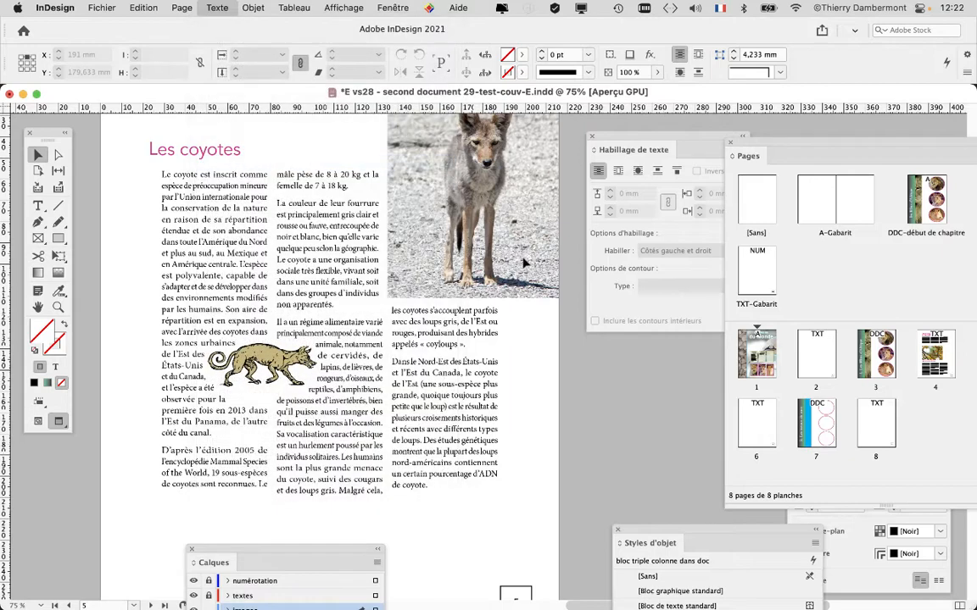
left_click_drag(512, 162, 577, 193)
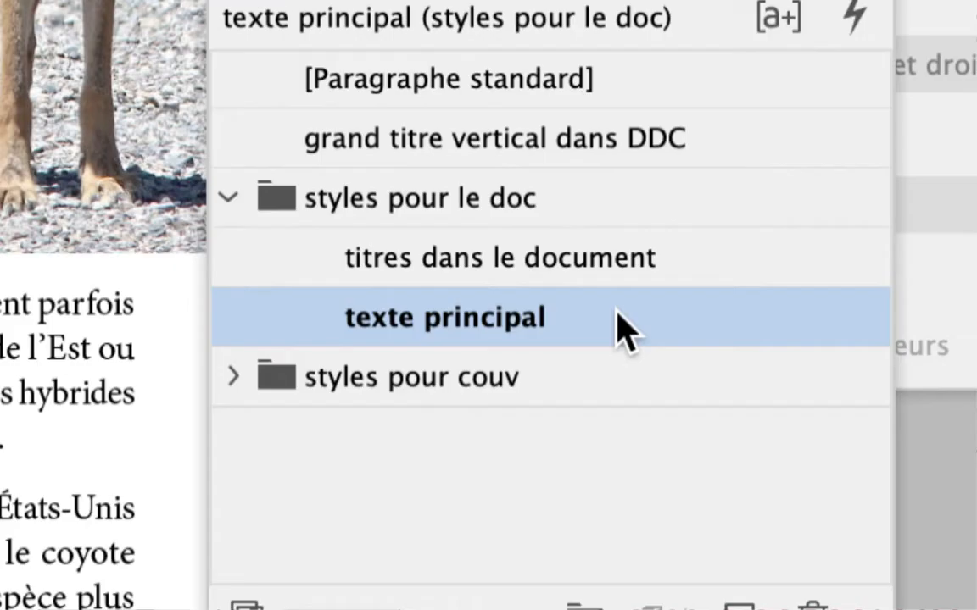
double_click(618, 316)
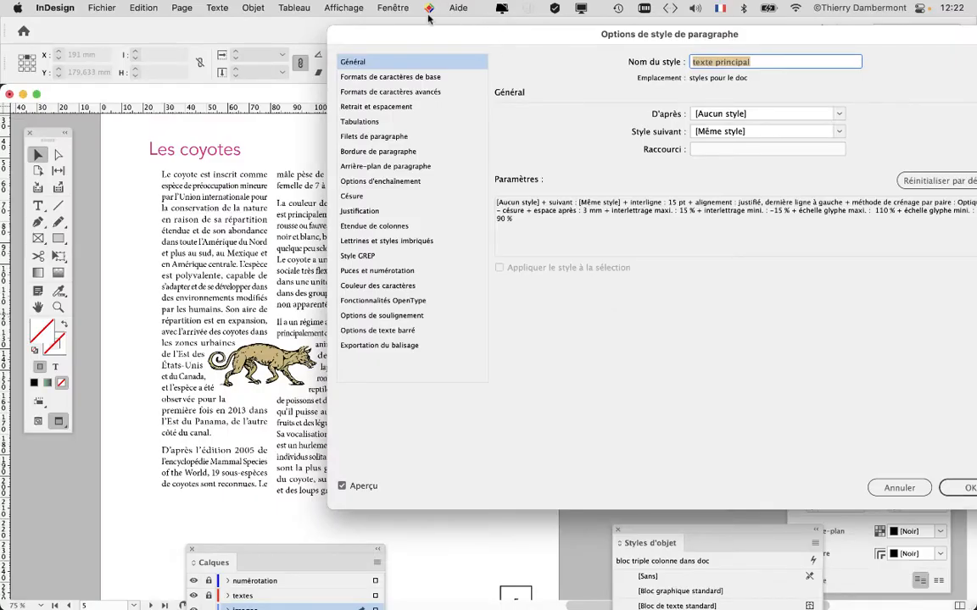
left_click_drag(408, 33, 553, 45)
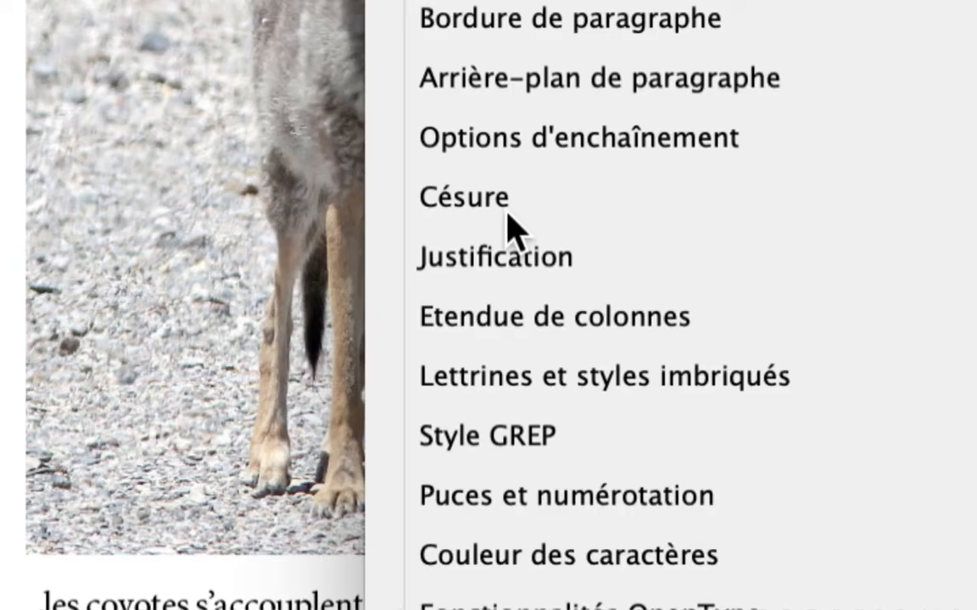
left_click(507, 214)
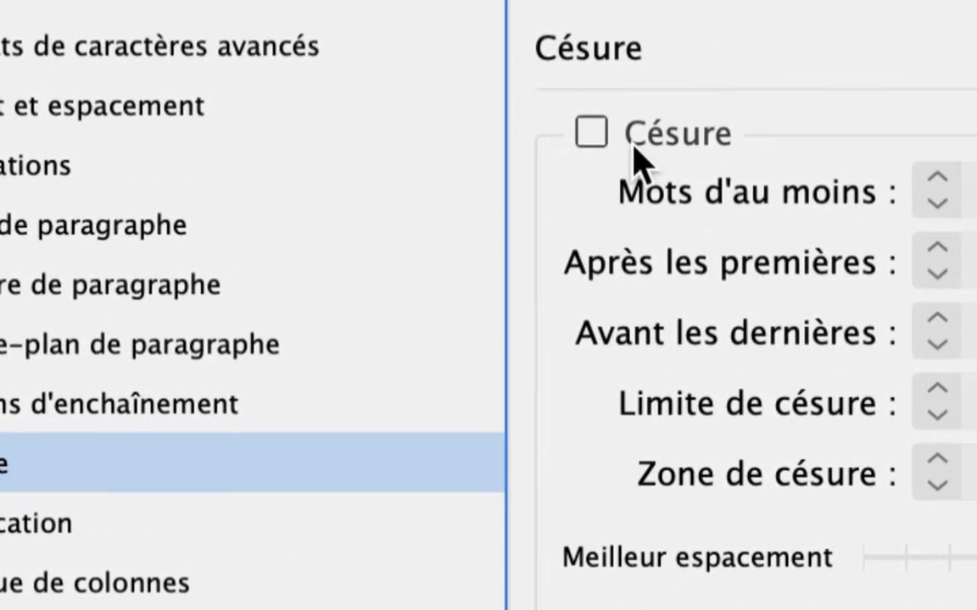
left_click(652, 61)
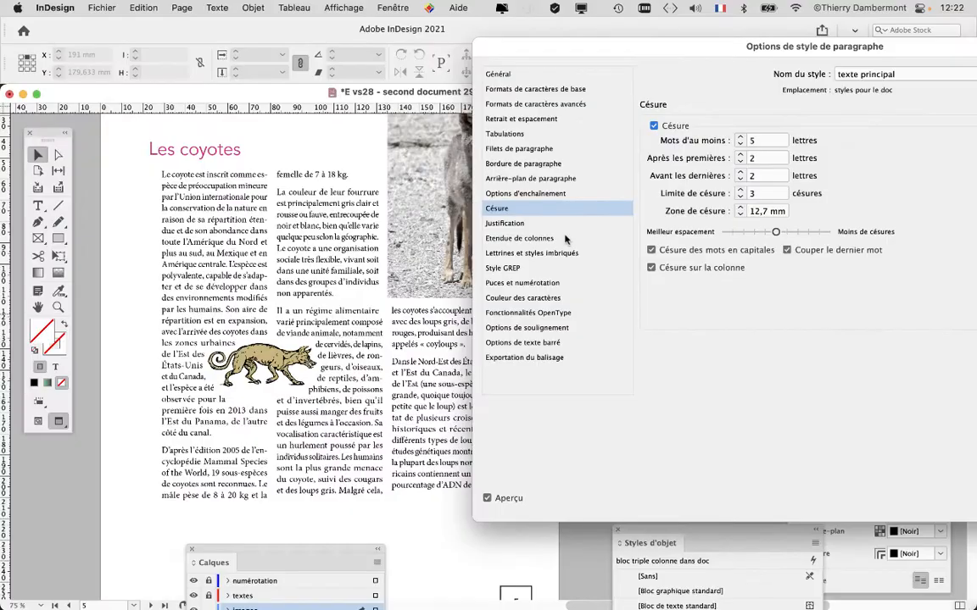
- Check the texte principal style's basic and advanced character formats, including the language used for hyphenation
left_click_drag(639, 56, 579, 59)
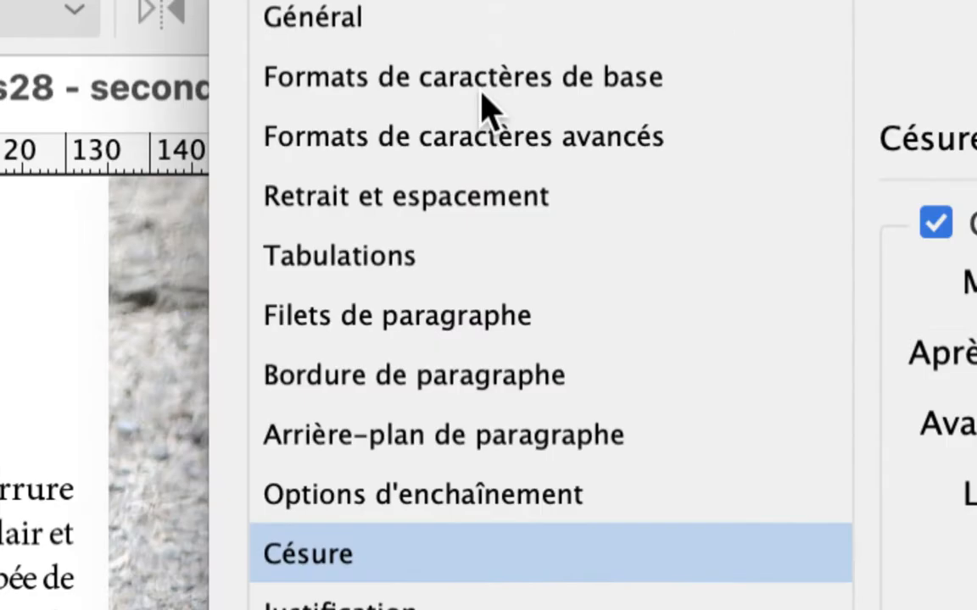
left_click(480, 92)
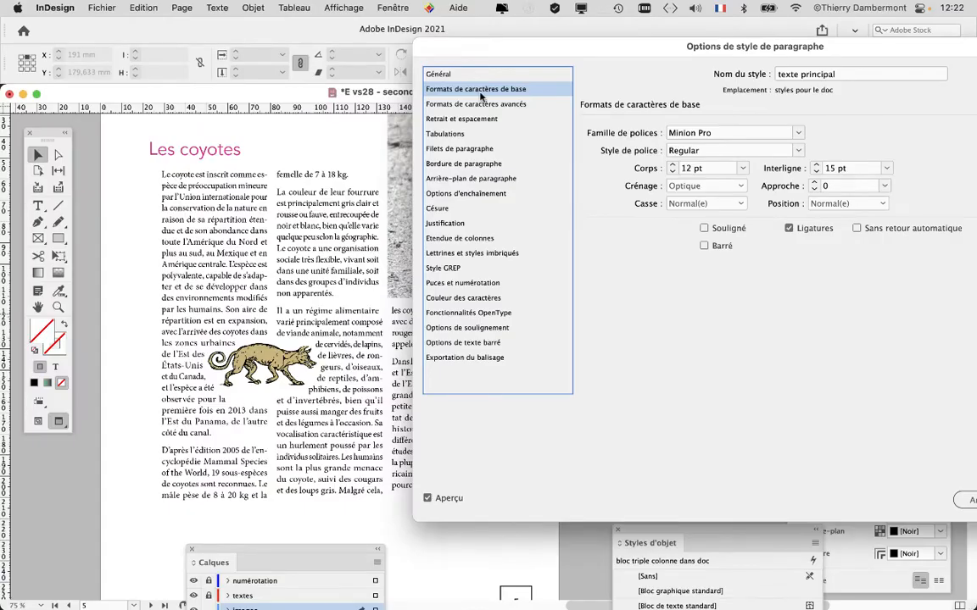
left_click(481, 105)
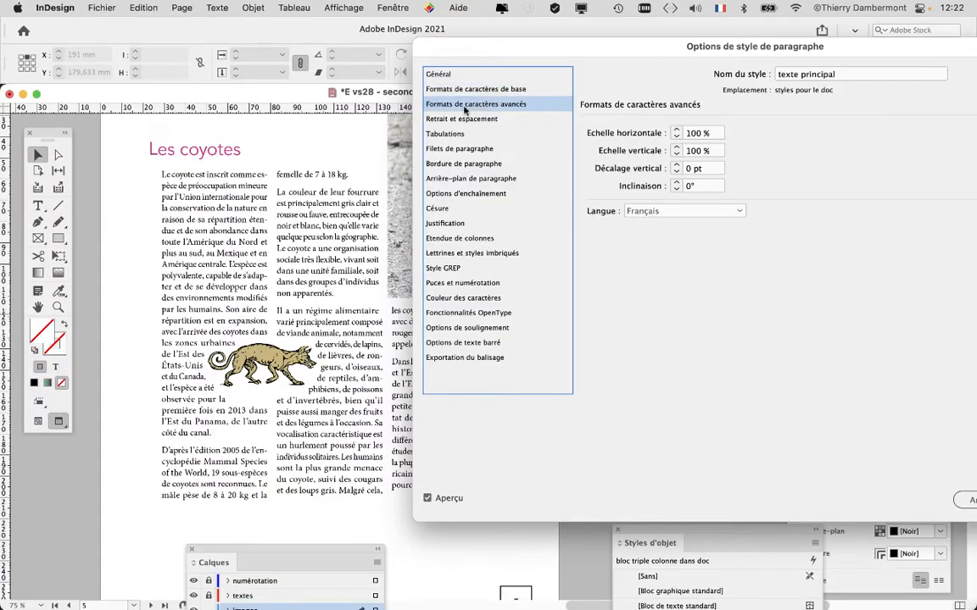